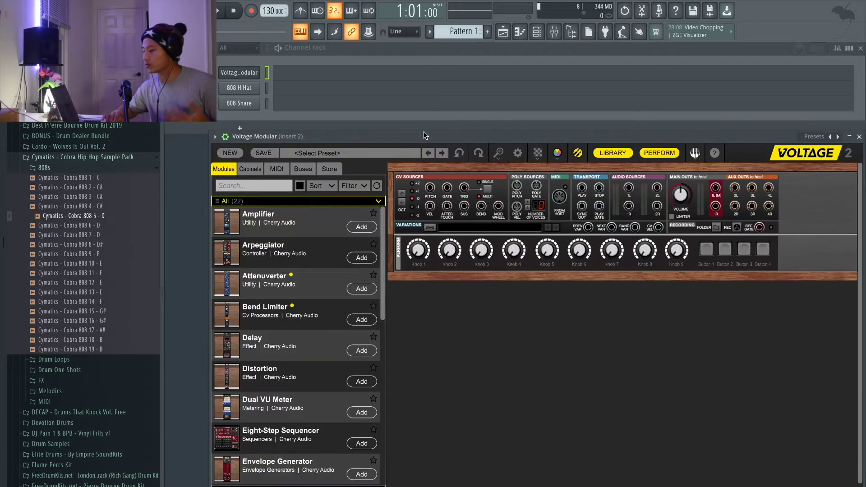
# Move the Voltage Modular window up and left, and browse the Modules list
pyautogui.moveTo(424, 131); pyautogui.dragTo(459, 99)
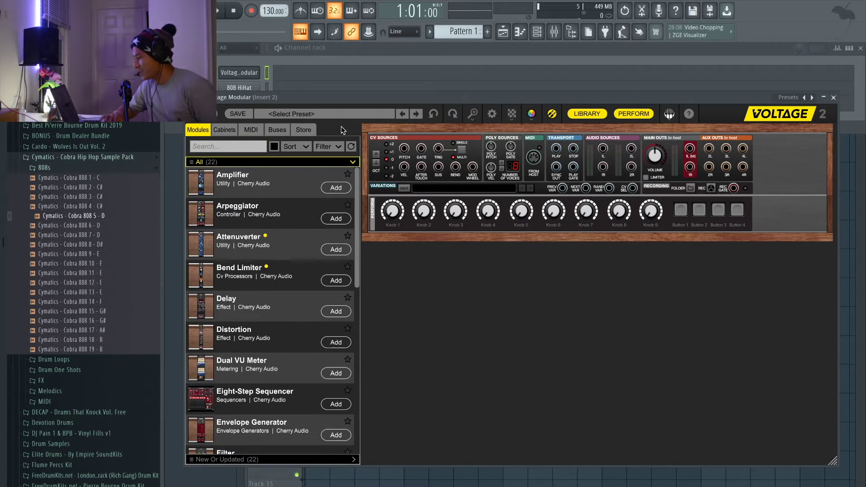
pyautogui.moveTo(344, 98)
pyautogui.mouseDown()
pyautogui.moveTo(340, 77)
pyautogui.moveTo(275, 85)
pyautogui.moveTo(375, 107)
pyautogui.moveTo(360, 94)
pyautogui.mouseUp()
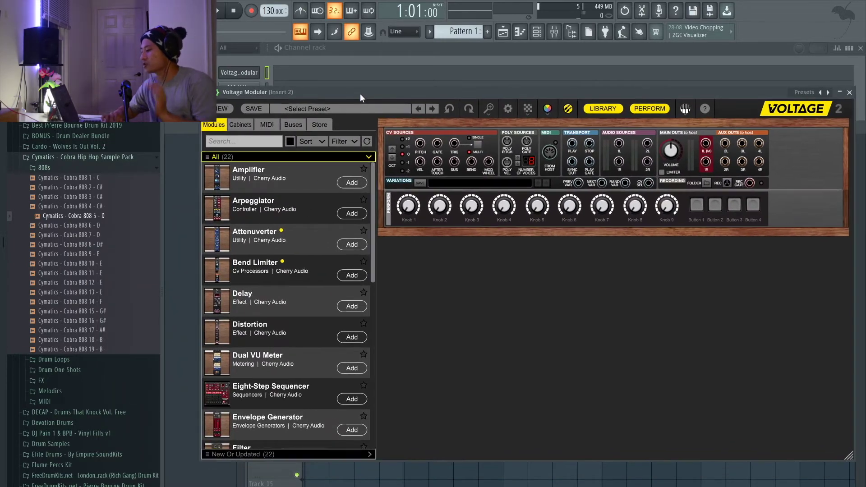
pyautogui.scroll(-5, 295, 224)
pyautogui.scroll(5, 295, 224)
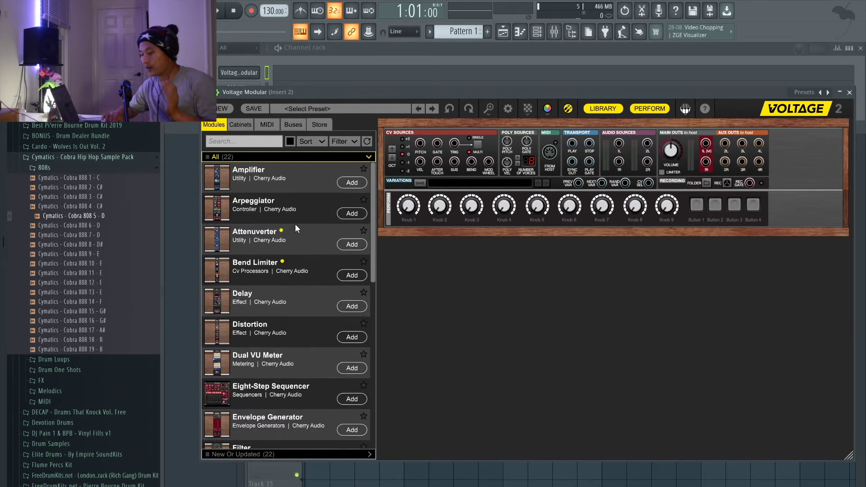
pyautogui.scroll(-5, 296, 224)
pyautogui.scroll(5, 295, 224)
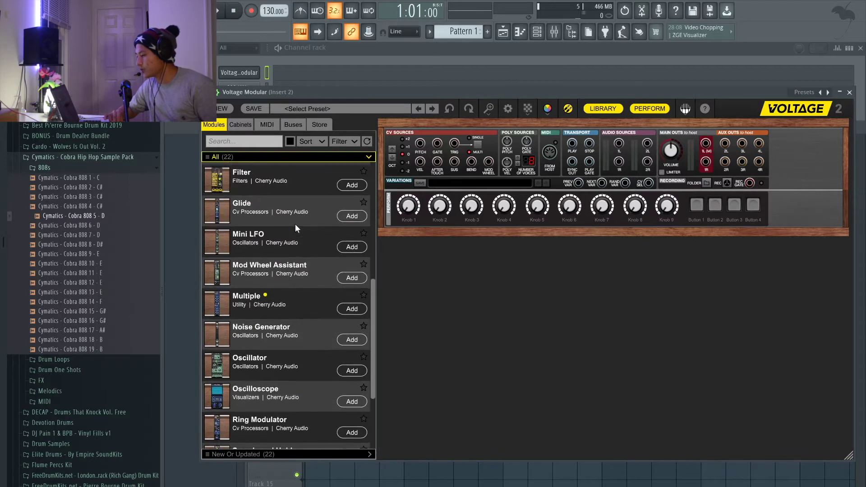
# Place an Oscillator module into the empty cabinet
pyautogui.scroll(-5, 295, 224)
pyautogui.scroll(3, 295, 224)
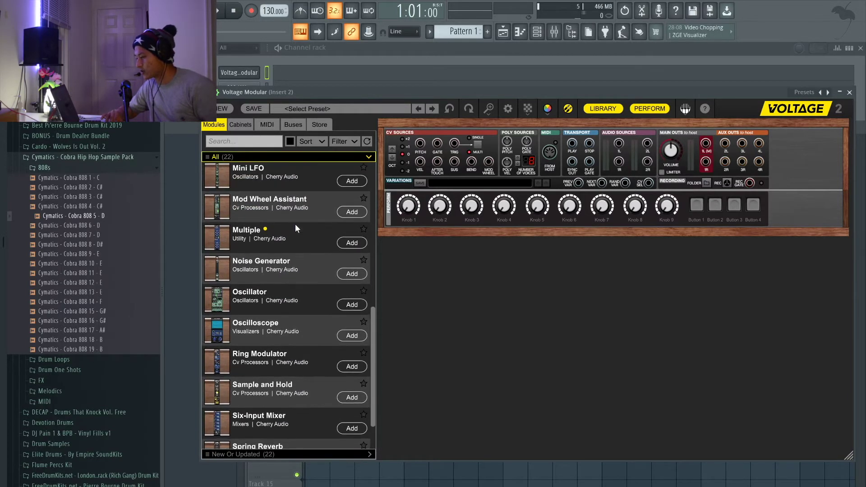
pyautogui.scroll(2, 296, 229)
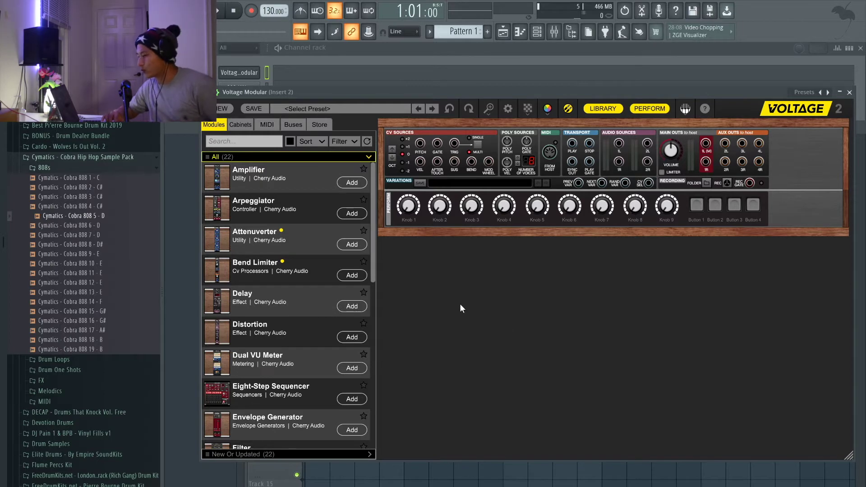
pyautogui.scroll(-3, 305, 292)
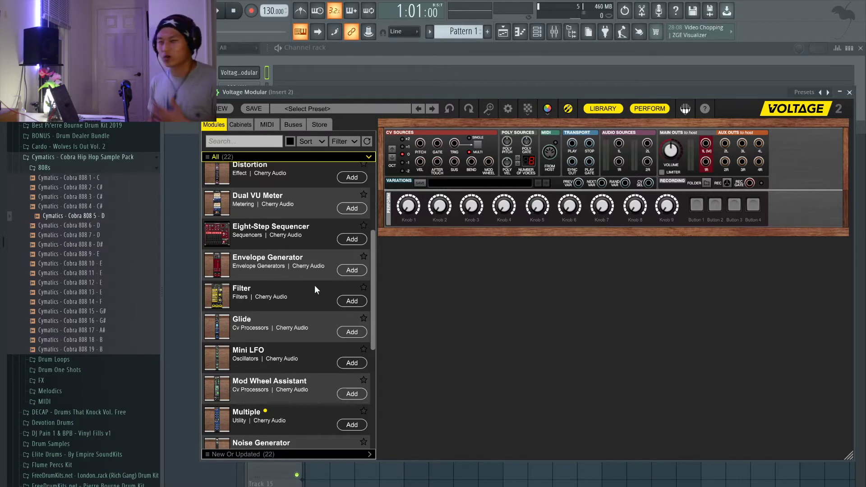
pyautogui.scroll(1, 315, 285)
pyautogui.scroll(-2, 315, 285)
pyautogui.scroll(-3, 315, 286)
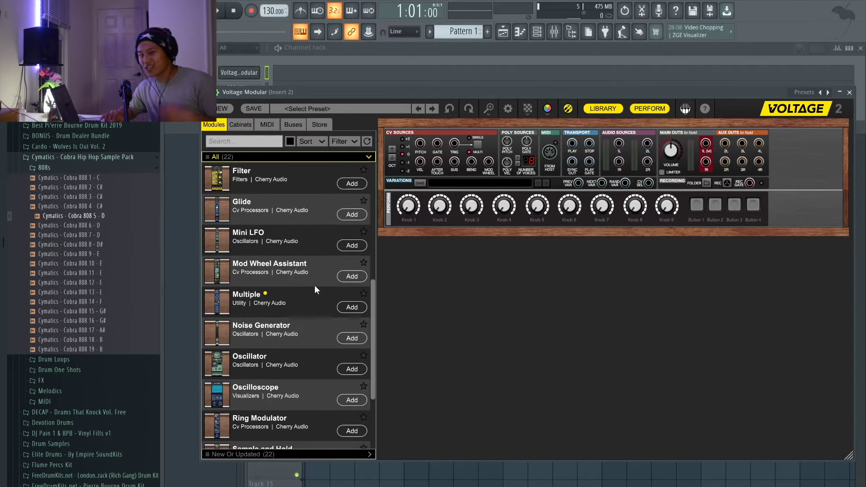
pyautogui.moveTo(292, 361); pyautogui.dragTo(439, 259)
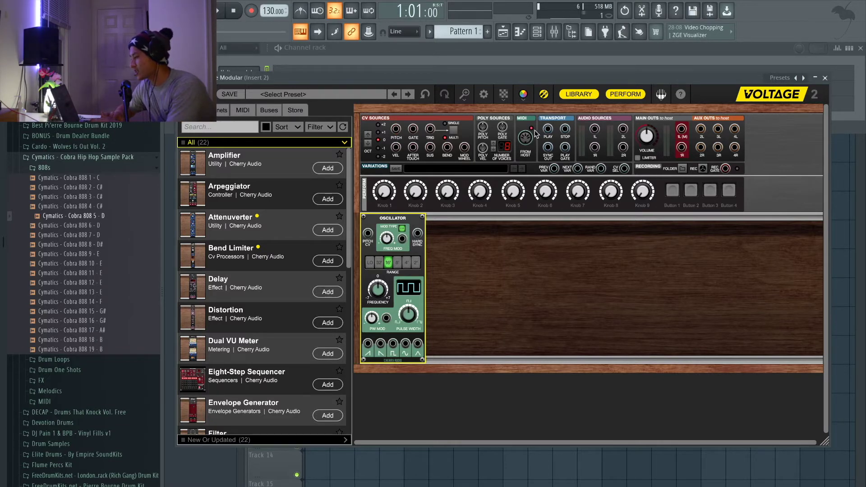
# Patch the CV Sources pitch output into the Oscillator
pyautogui.click(396, 131)
pyautogui.moveTo(396, 131); pyautogui.dragTo(410, 234)
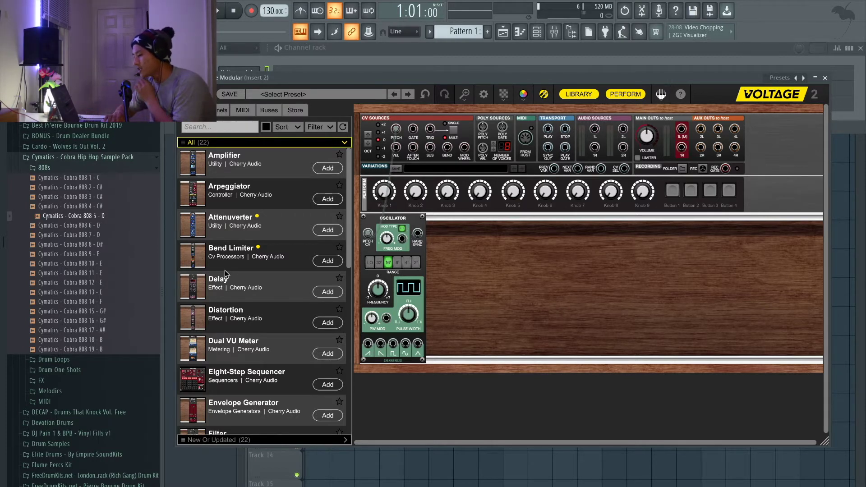
pyautogui.scroll(-3, 225, 274)
pyautogui.scroll(3, 225, 274)
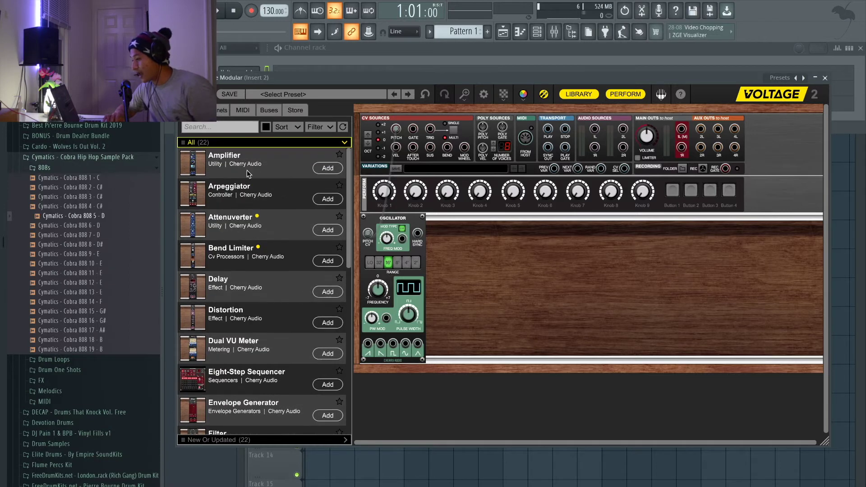
# Add an Amplifier and an Envelope Generator, and arrange them right of the Oscillator
pyautogui.moveTo(247, 168); pyautogui.dragTo(766, 241)
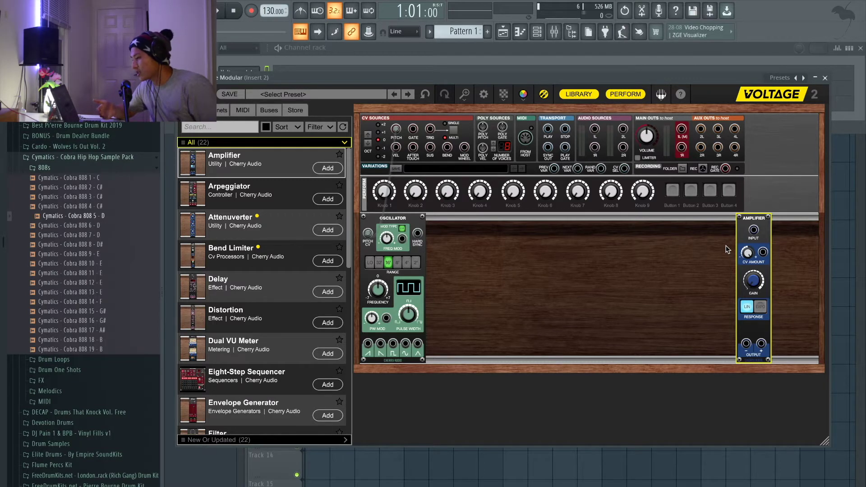
pyautogui.scroll(-5, 234, 320)
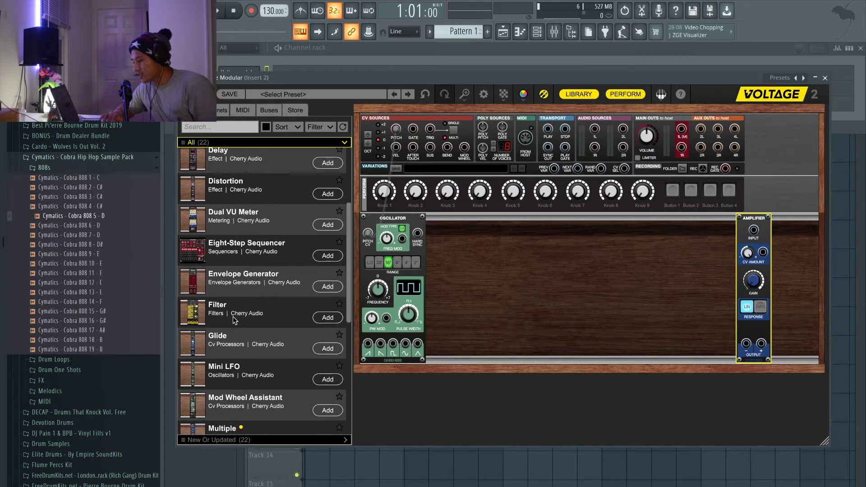
pyautogui.moveTo(231, 295); pyautogui.dragTo(614, 219)
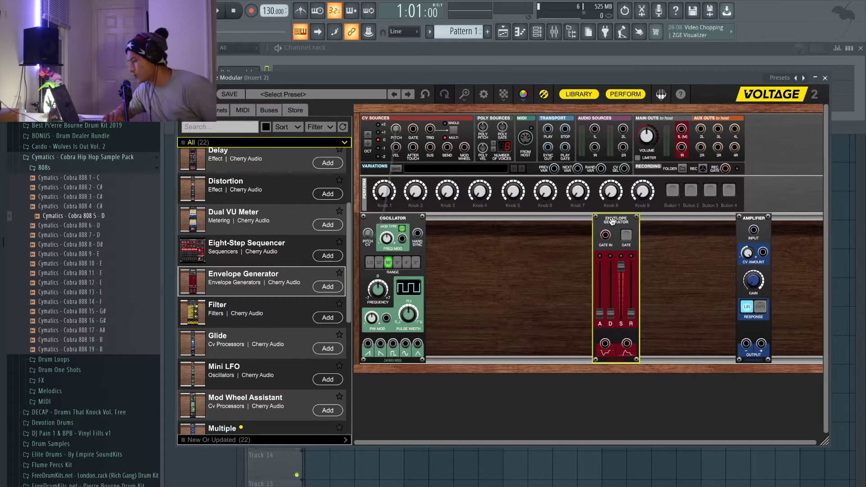
pyautogui.moveTo(616, 221); pyautogui.dragTo(702, 220)
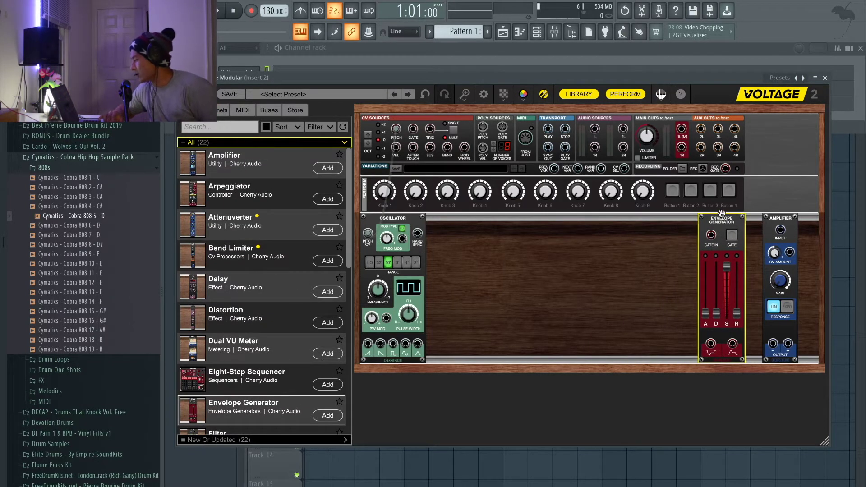
pyautogui.moveTo(720, 219); pyautogui.dragTo(592, 220)
pyautogui.click(788, 228)
pyautogui.moveTo(783, 219); pyautogui.dragTo(695, 228)
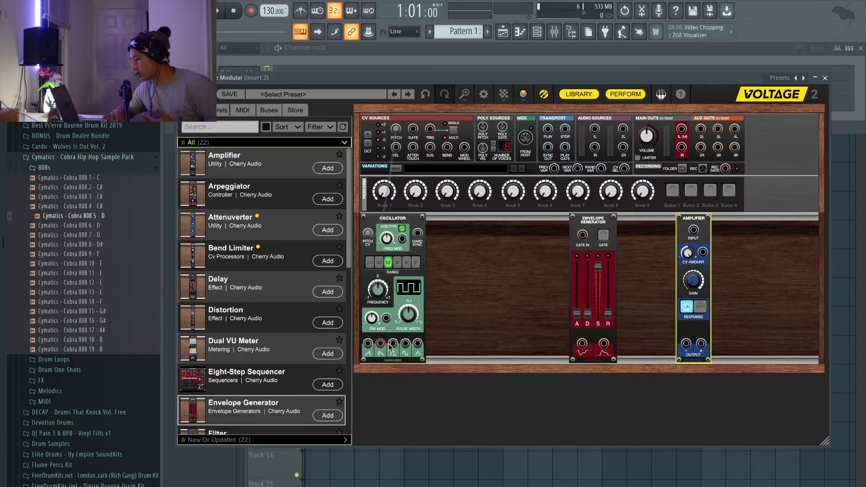
# Cable the Oscillator output and the Envelope output into the Amplifier
pyautogui.moveTo(380, 344); pyautogui.dragTo(702, 253)
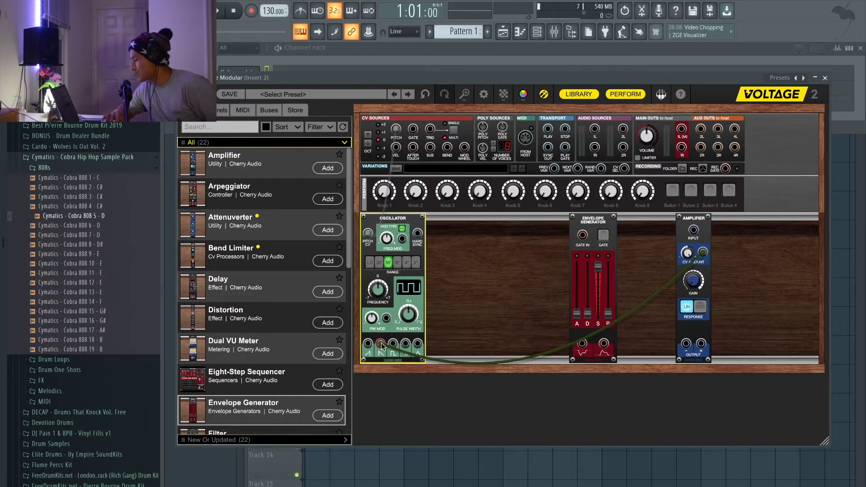
pyautogui.moveTo(382, 346); pyautogui.dragTo(438, 356)
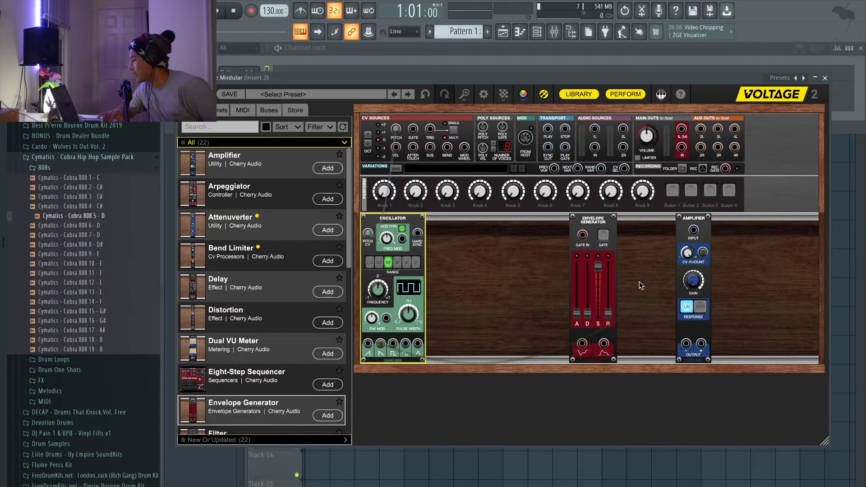
pyautogui.moveTo(697, 250); pyautogui.dragTo(604, 345)
pyautogui.moveTo(634, 298); pyautogui.dragTo(690, 232)
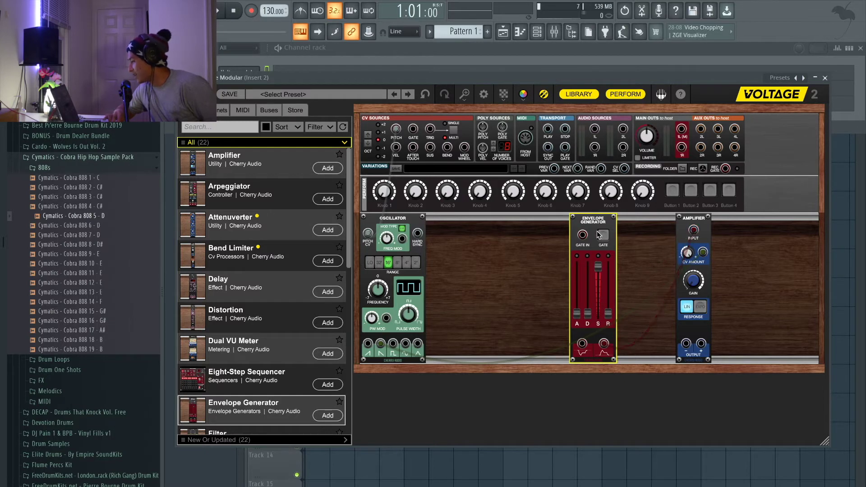
# Gate the envelope from CV Sources GATE and send the Amplifier output to Main Outs
pyautogui.moveTo(582, 235); pyautogui.dragTo(413, 131)
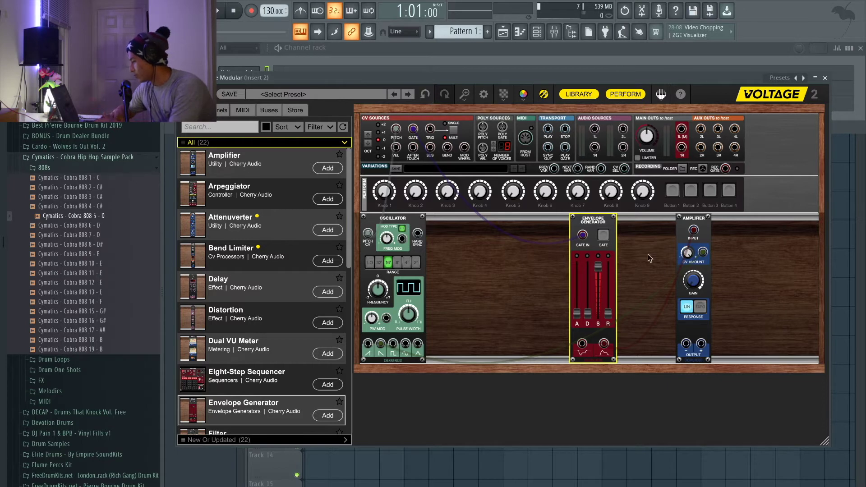
pyautogui.click(690, 266)
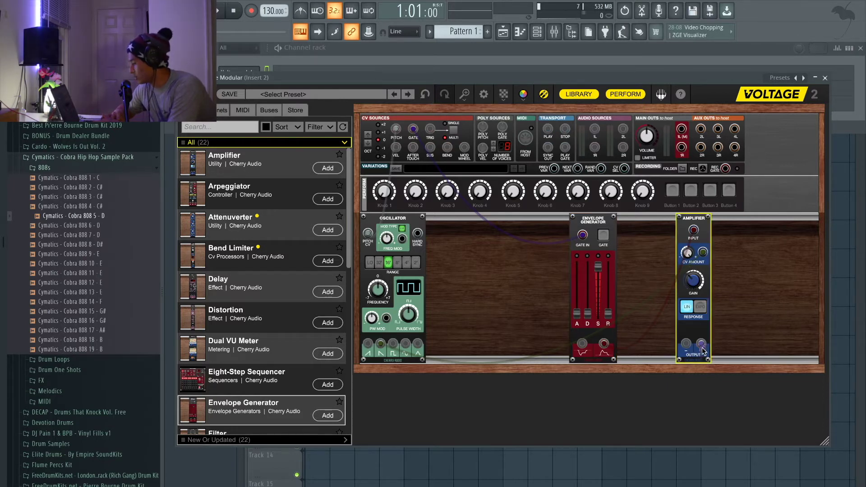
pyautogui.moveTo(702, 346); pyautogui.dragTo(682, 131)
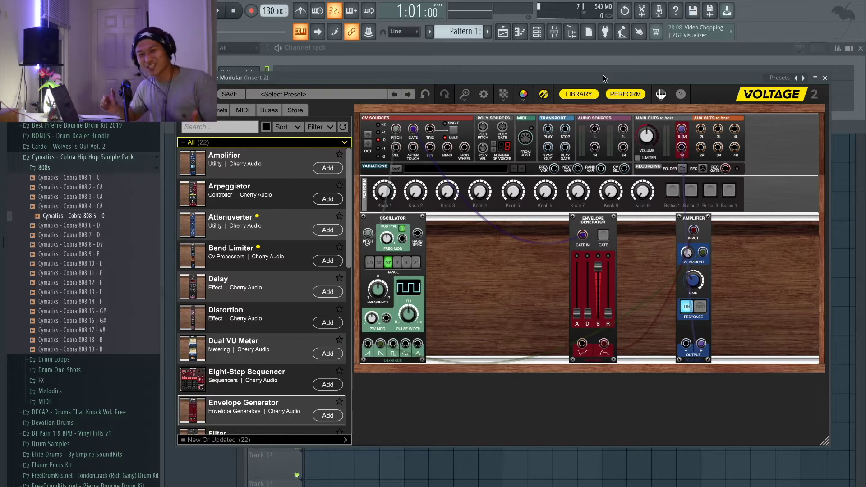
pyautogui.click(577, 326)
pyautogui.moveTo(575, 329); pyautogui.dragTo(581, 305)
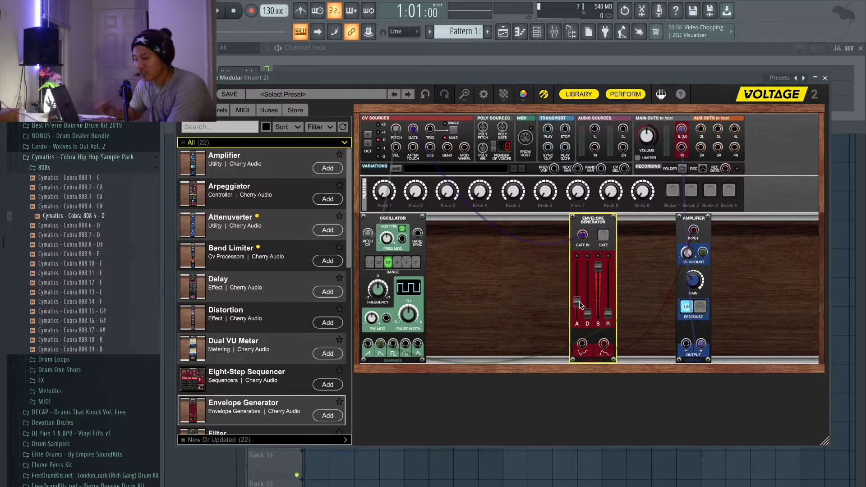
pyautogui.moveTo(589, 322); pyautogui.dragTo(612, 306)
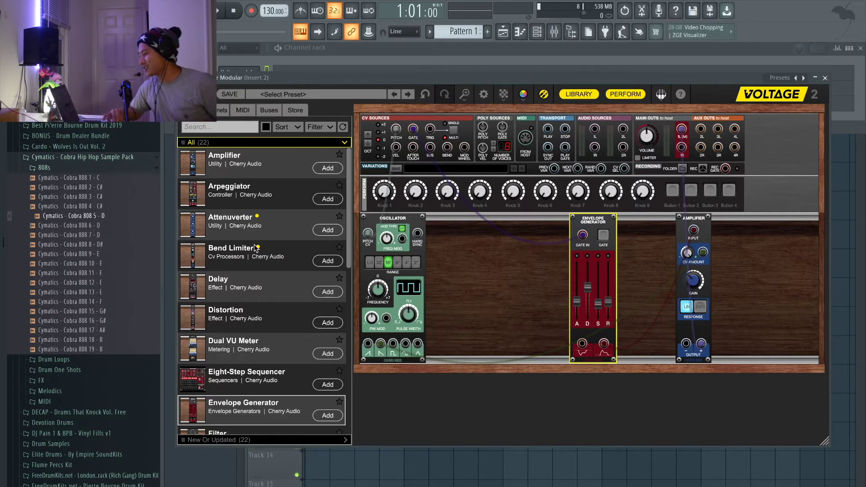
pyautogui.scroll(-10, 256, 248)
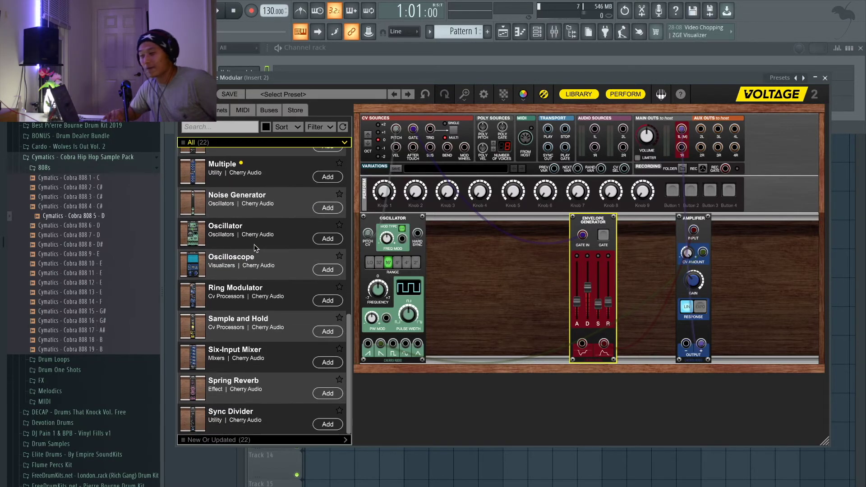
pyautogui.scroll(10, 255, 247)
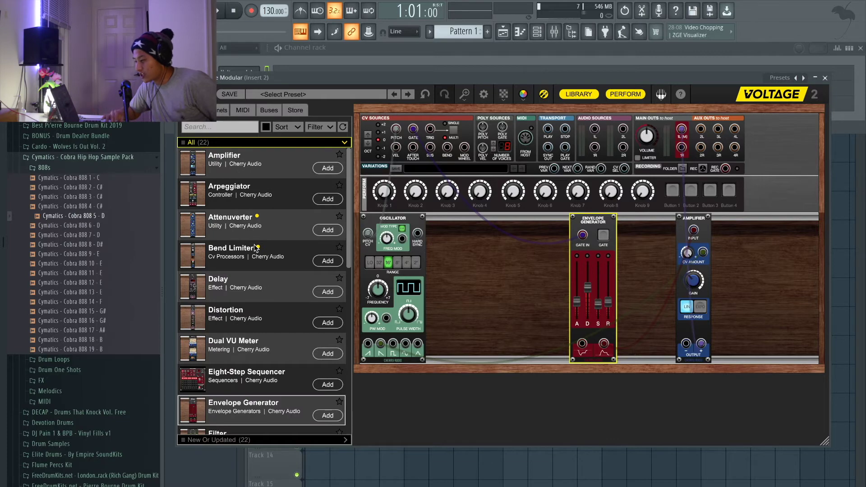
pyautogui.scroll(-10, 255, 248)
# Insert a Filter module between the Envelope Generator and the Amplifier
pyautogui.scroll(1, 256, 248)
pyautogui.scroll(9, 255, 248)
pyautogui.scroll(-6, 256, 248)
pyautogui.scroll(-4, 255, 247)
pyautogui.scroll(5, 256, 248)
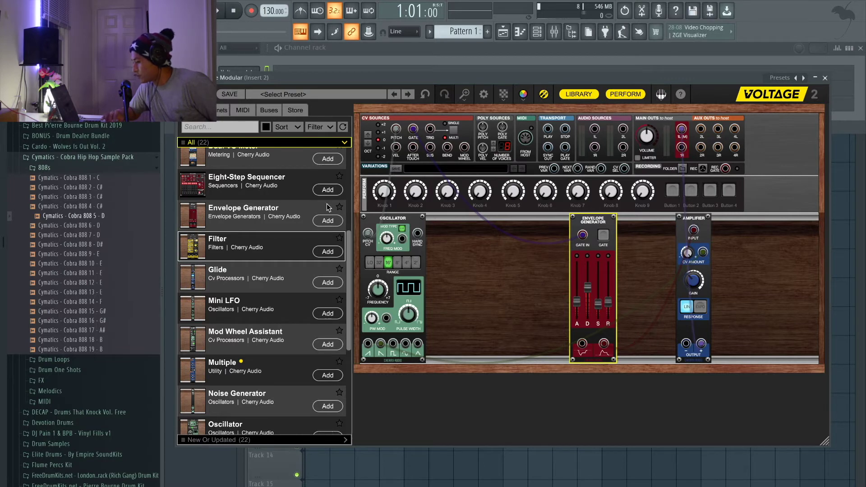
pyautogui.moveTo(593, 220); pyautogui.dragTo(562, 219)
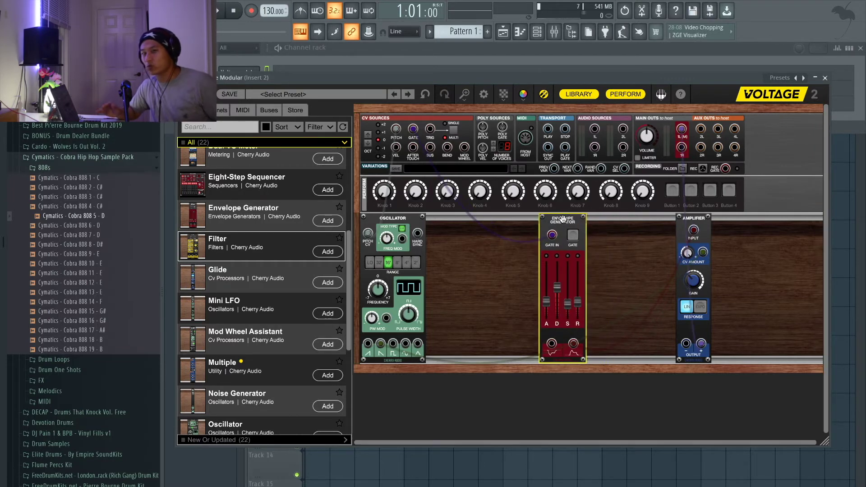
pyautogui.moveTo(233, 243); pyautogui.dragTo(668, 222)
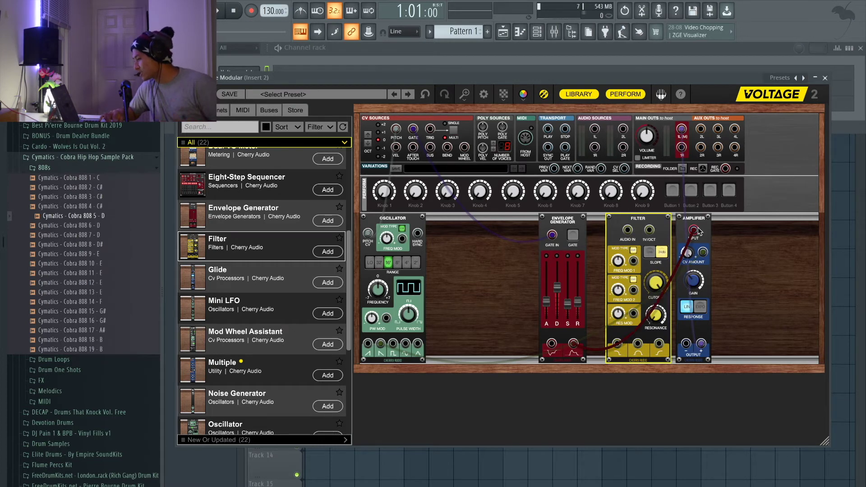
# Route the Oscillator saw through the Filter into the Amplifier and lower its cutoff
pyautogui.moveTo(699, 231)
pyautogui.mouseDown()
pyautogui.moveTo(654, 271)
pyautogui.moveTo(659, 243)
pyautogui.moveTo(694, 239)
pyautogui.moveTo(693, 231)
pyautogui.mouseUp()
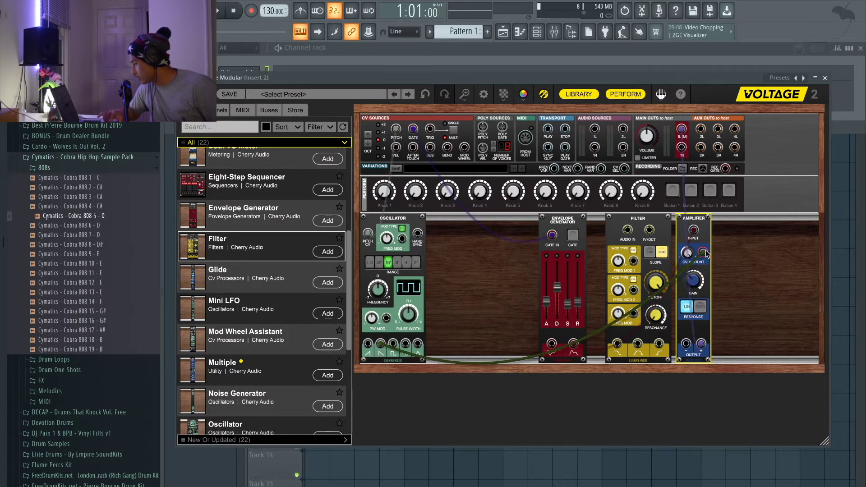
pyautogui.moveTo(381, 343); pyautogui.dragTo(631, 233)
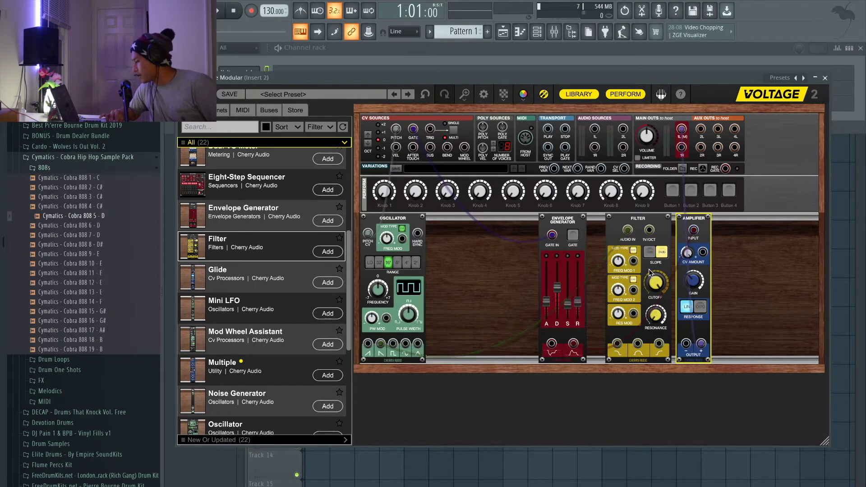
pyautogui.moveTo(619, 345); pyautogui.dragTo(704, 253)
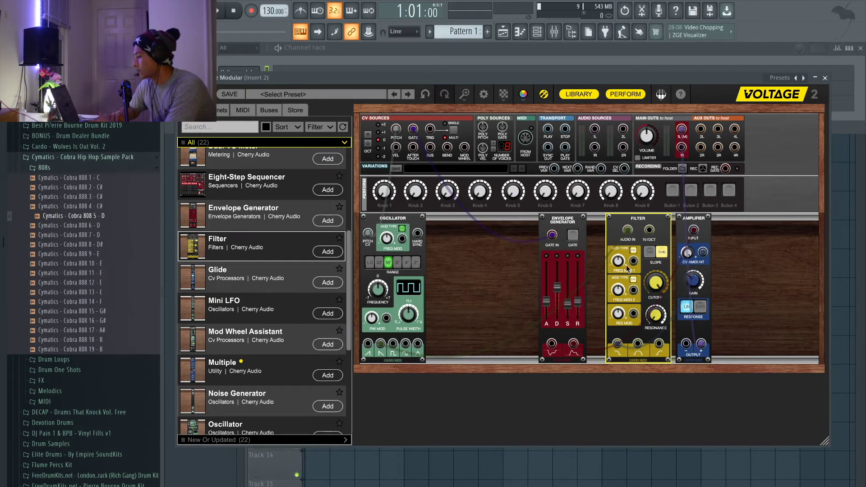
pyautogui.moveTo(659, 284)
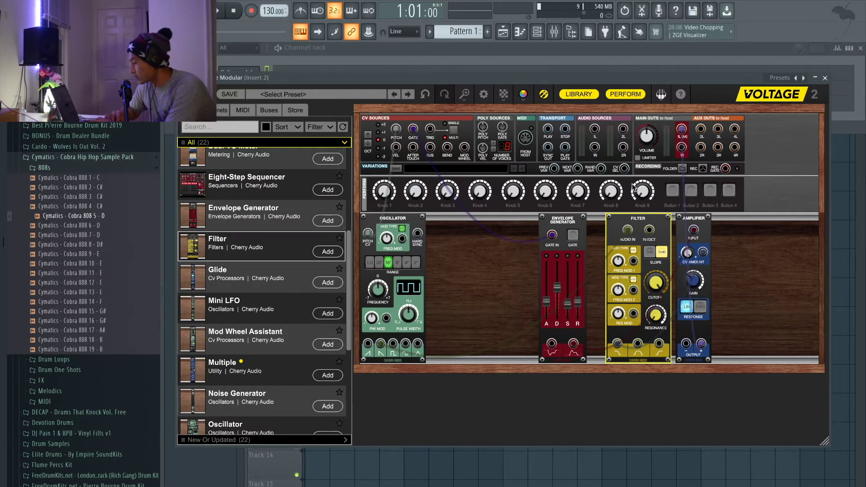
pyautogui.moveTo(654, 282)
pyautogui.mouseDown()
pyautogui.moveTo(667, 342)
pyautogui.moveTo(677, 293)
pyautogui.moveTo(670, 284)
pyautogui.mouseUp()
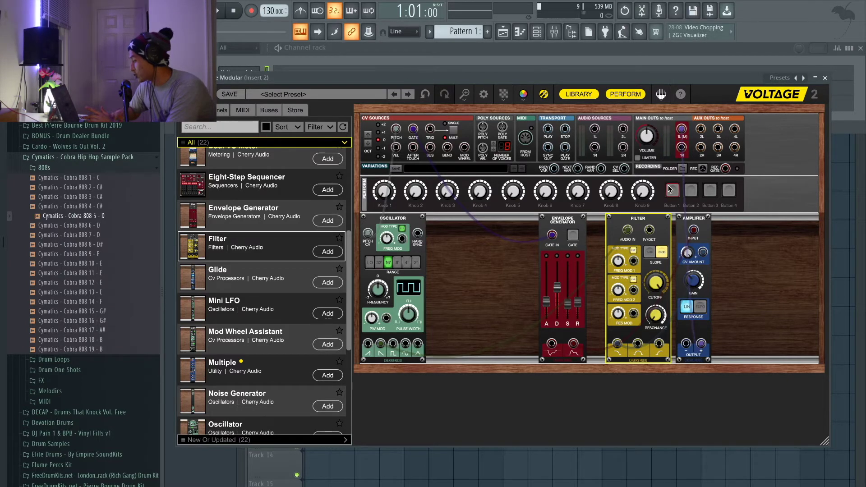
# Drop the filter cutoff to about 1 kHz and add a second Envelope Generator
pyautogui.moveTo(655, 289); pyautogui.dragTo(653, 339)
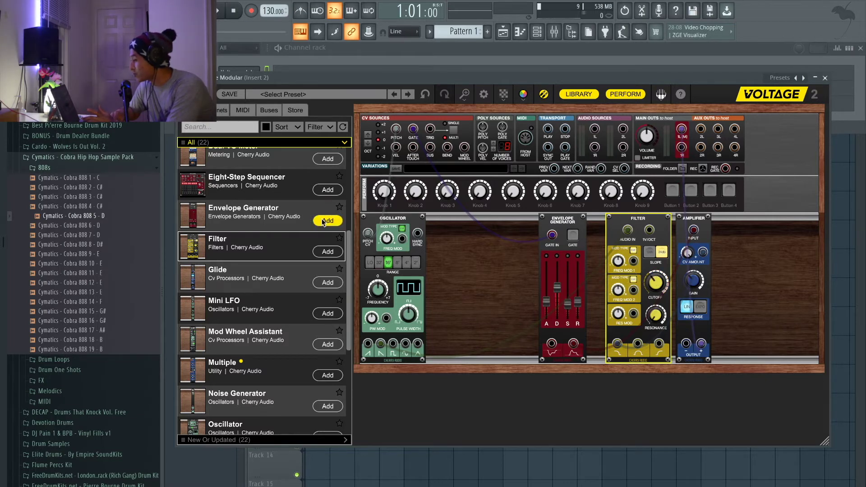
pyautogui.moveTo(297, 219)
pyautogui.moveTo(297, 219); pyautogui.dragTo(497, 235)
# Trigger the new envelope from the note gate and route it to the Filter's Freq Mod 1
pyautogui.moveTo(415, 134); pyautogui.dragTo(497, 235)
pyautogui.moveTo(520, 346); pyautogui.dragTo(633, 262)
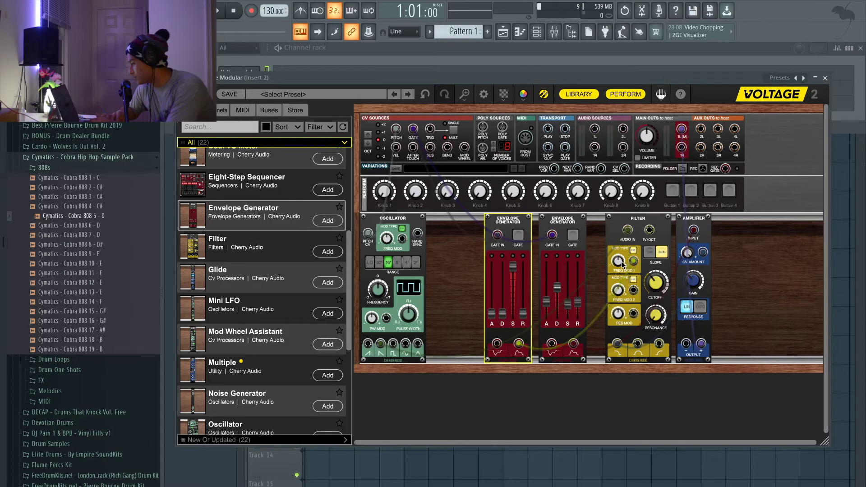
pyautogui.click(623, 265)
# Raise the cutoff modulation to about 114% and the filter envelope attack to about 240 ms
pyautogui.moveTo(626, 242); pyautogui.dragTo(631, 232)
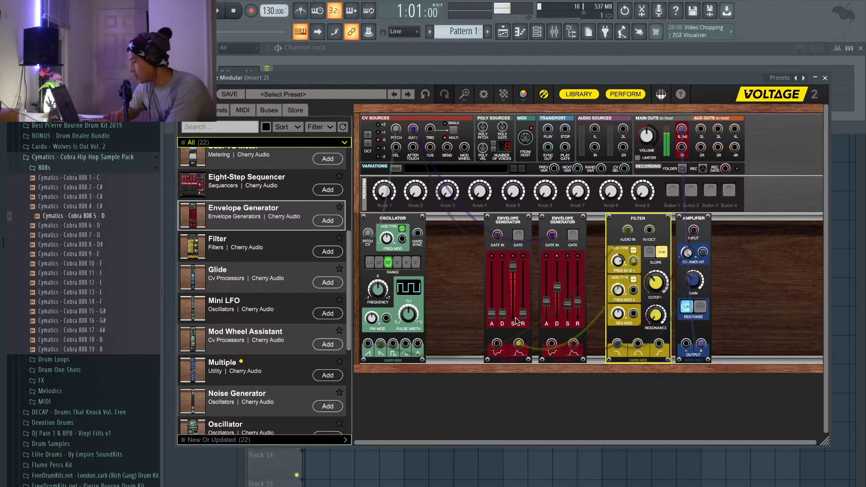
pyautogui.moveTo(496, 319); pyautogui.dragTo(495, 302)
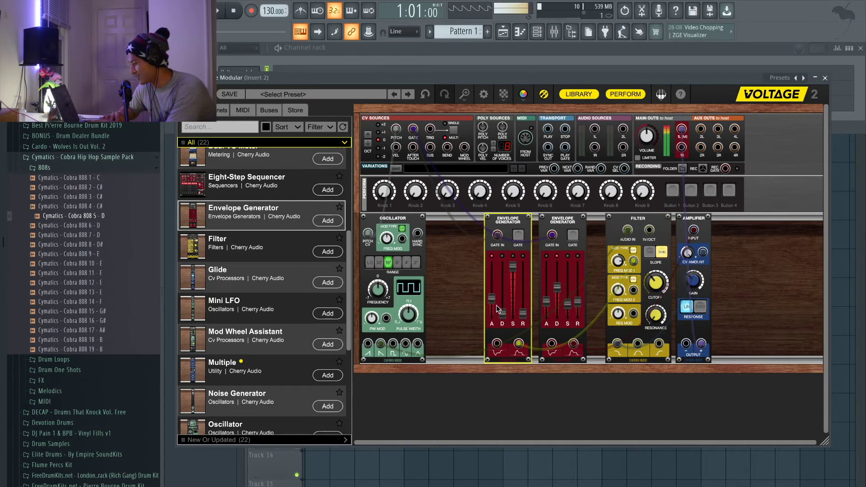
pyautogui.moveTo(511, 314)
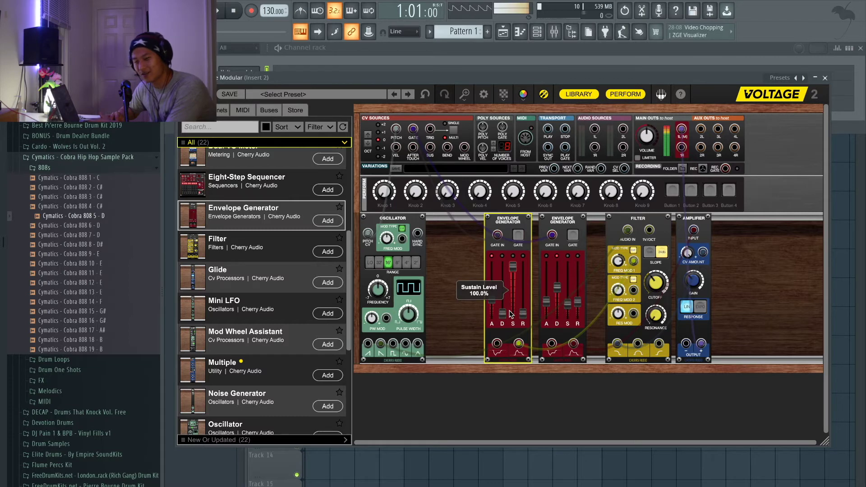
# Lengthen the filter envelope's decay and move the Amplifier and Filter to the rack's far right
pyautogui.moveTo(504, 316); pyautogui.dragTo(504, 309)
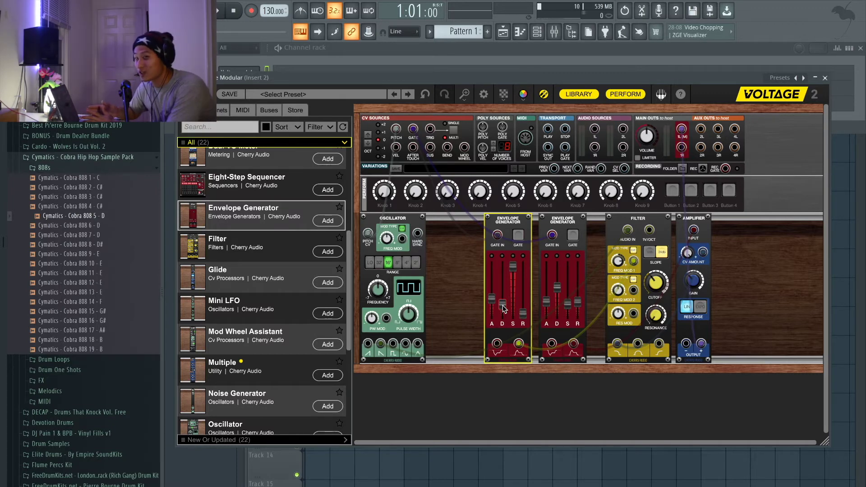
pyautogui.moveTo(694, 218); pyautogui.dragTo(805, 219)
pyautogui.moveTo(660, 221); pyautogui.dragTo(777, 221)
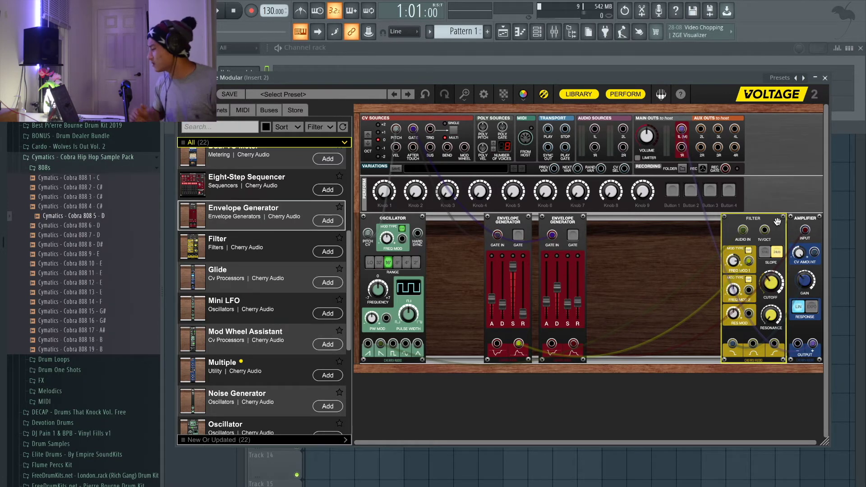
# Align all modules to the rack's right, then return the Oscillator to the far left
pyautogui.rightClick(484, 223)
pyautogui.moveTo(558, 346)
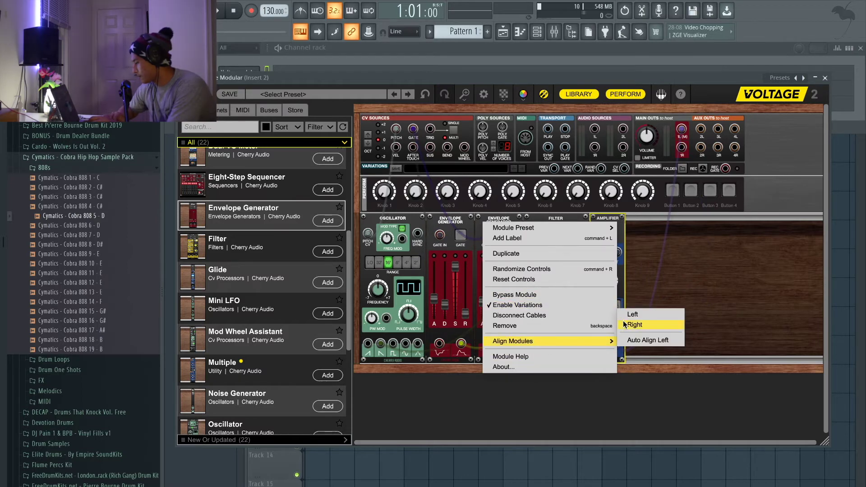
pyautogui.click(634, 325)
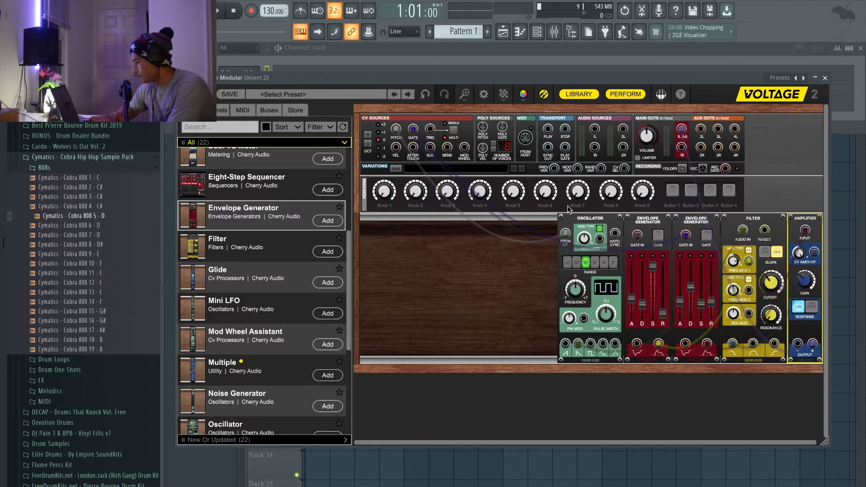
pyautogui.moveTo(591, 216); pyautogui.dragTo(393, 217)
# Add two Oscillators beside the first one and patch the first oscillator into the Filter
pyautogui.scroll(-3, 258, 361)
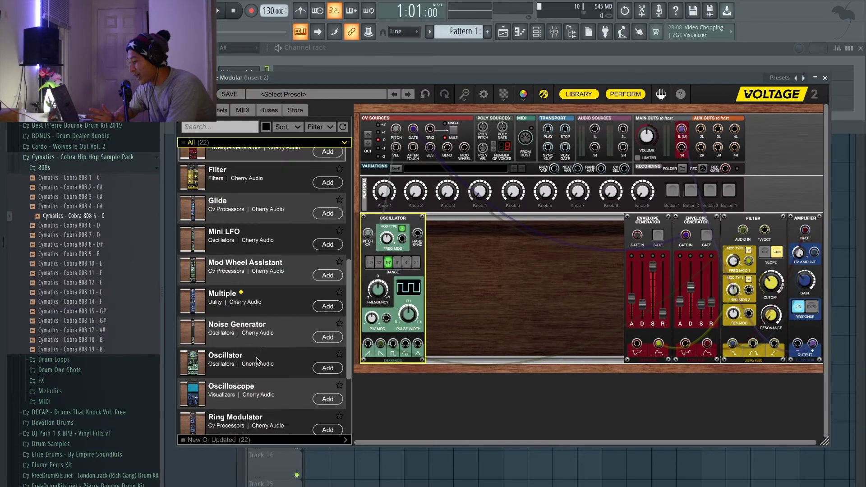
pyautogui.moveTo(216, 334); pyautogui.dragTo(433, 235)
pyautogui.moveTo(240, 332); pyautogui.dragTo(546, 222)
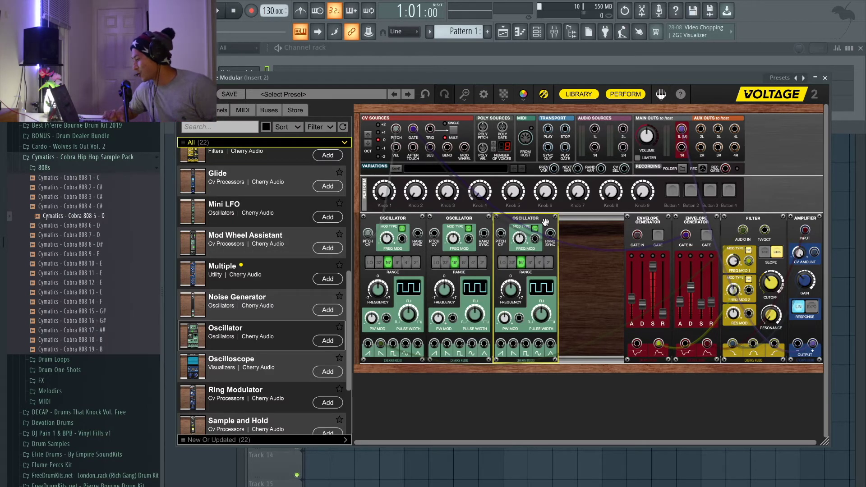
pyautogui.moveTo(748, 230); pyautogui.dragTo(743, 232)
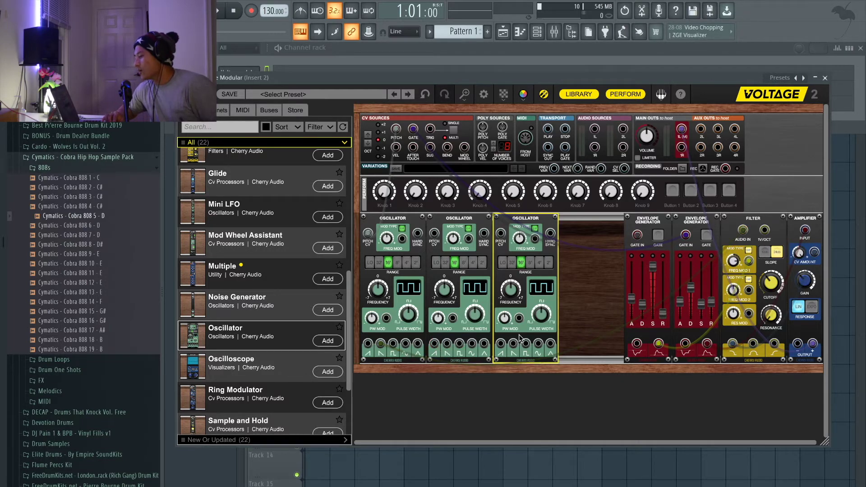
pyautogui.scroll(-3, 230, 298)
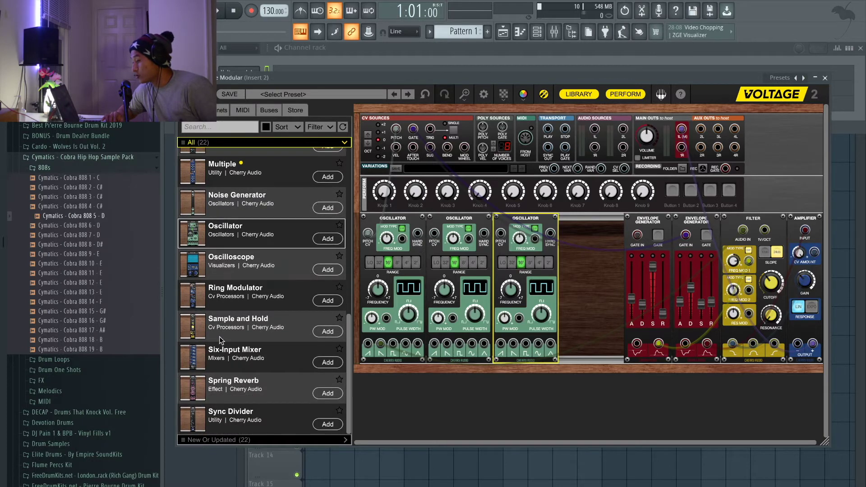
# Add a Six-Input Mixer, feed oscillators 1–3 into its inputs 1–3, and send its master into the Filter
pyautogui.moveTo(217, 363); pyautogui.dragTo(398, 381)
pyautogui.scroll(-3, 426, 406)
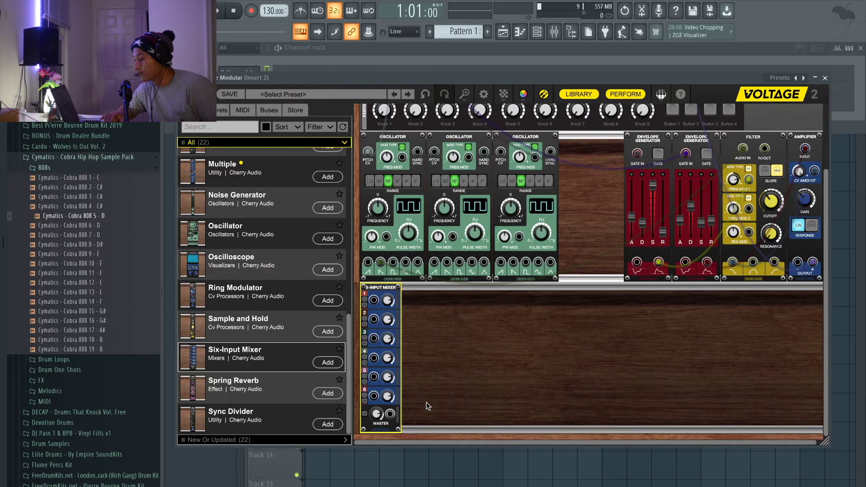
pyautogui.moveTo(498, 264); pyautogui.dragTo(374, 305)
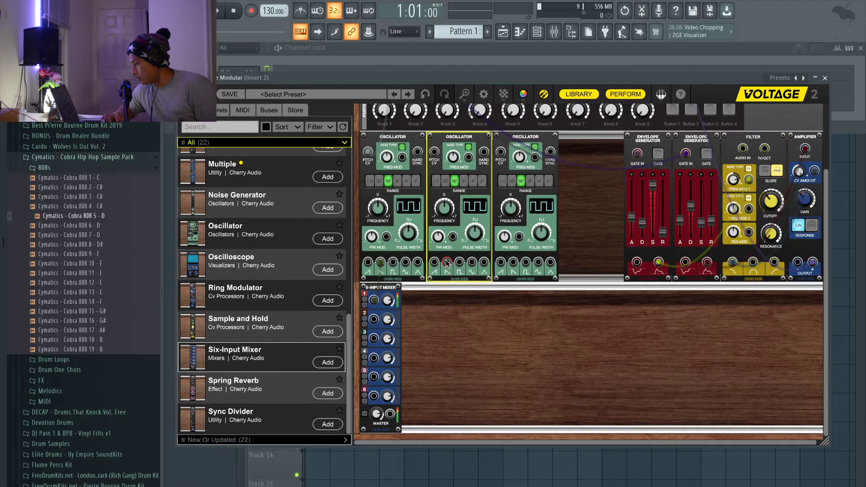
pyautogui.moveTo(447, 263); pyautogui.dragTo(374, 319)
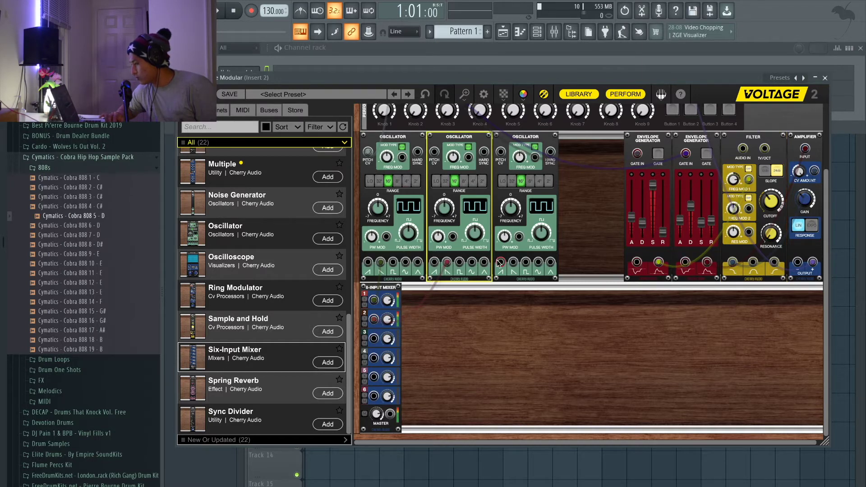
pyautogui.moveTo(513, 262); pyautogui.dragTo(372, 341)
pyautogui.moveTo(390, 417); pyautogui.dragTo(743, 152)
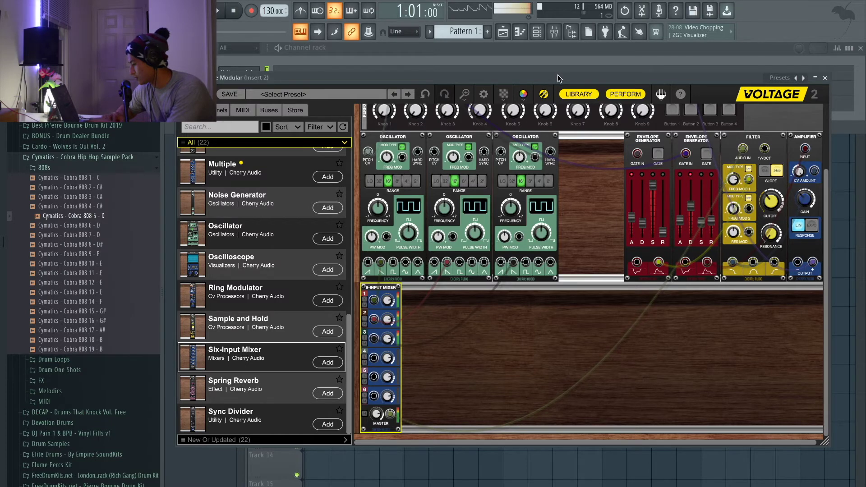
# Patch the pitch CV inputs of oscillators 2 and 3 to the CV Sources pitch
pyautogui.scroll(2, 475, 159)
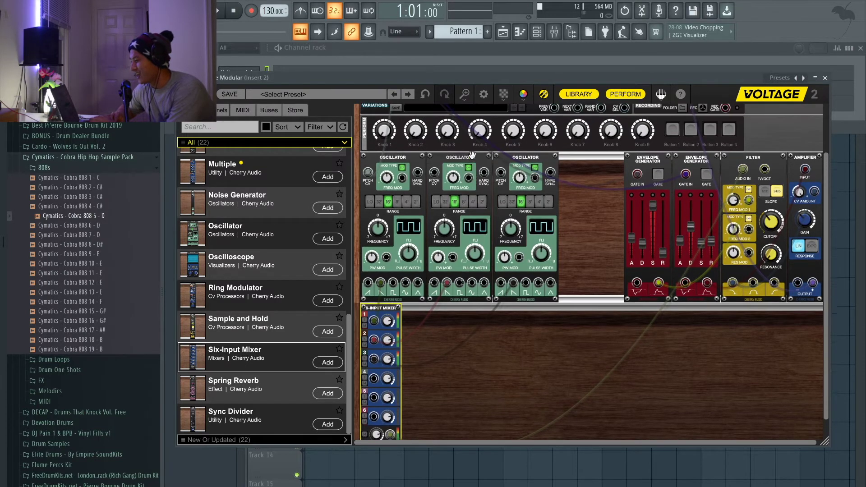
pyautogui.scroll(2, 436, 200)
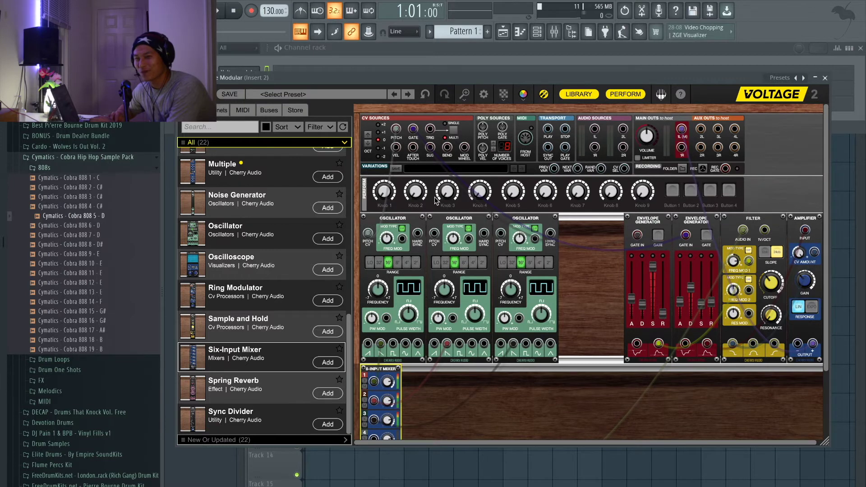
pyautogui.moveTo(435, 239); pyautogui.dragTo(400, 131)
pyautogui.moveTo(501, 234); pyautogui.dragTo(397, 134)
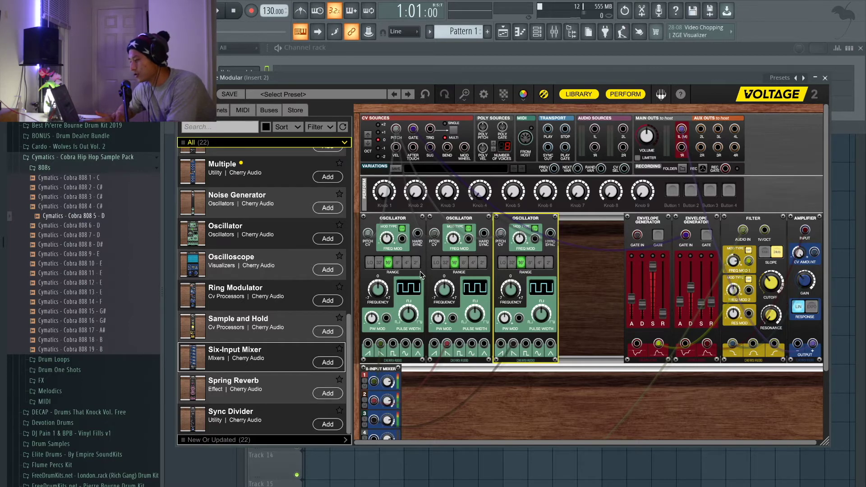
# Detune the oscillators' initial frequencies, setting the first to -0.11 and the third to -0.21
pyautogui.click(378, 292)
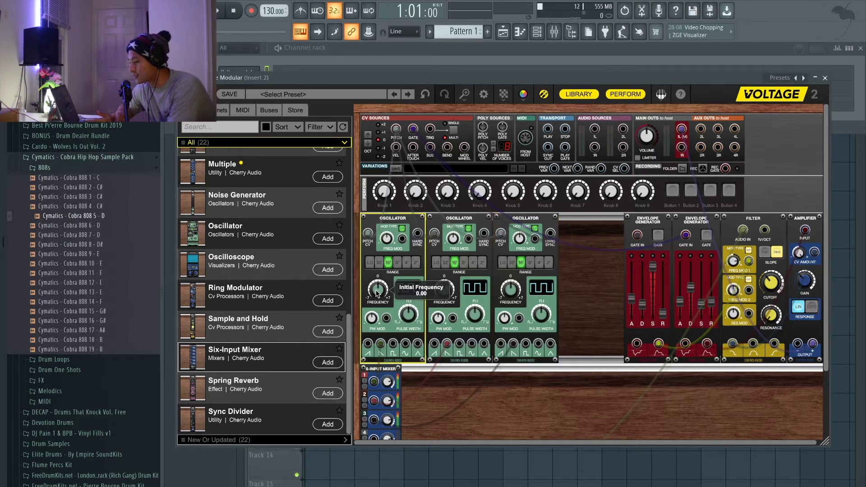
pyautogui.moveTo(377, 294); pyautogui.dragTo(377, 293)
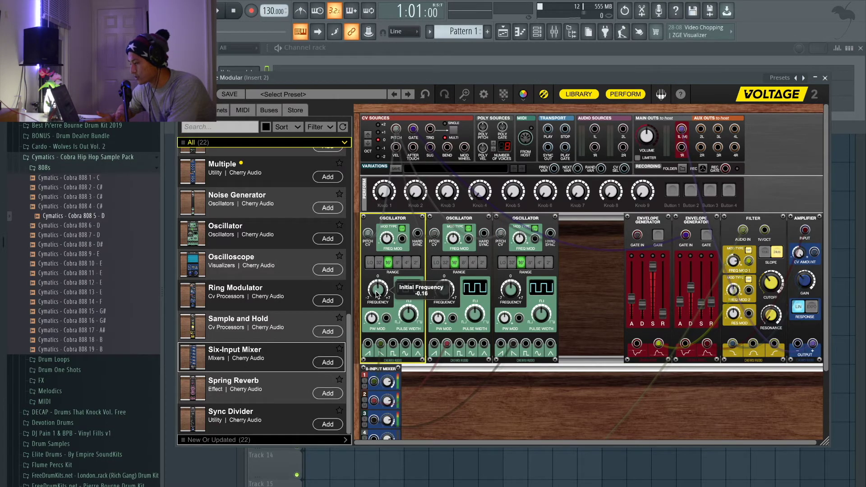
pyautogui.click(444, 289)
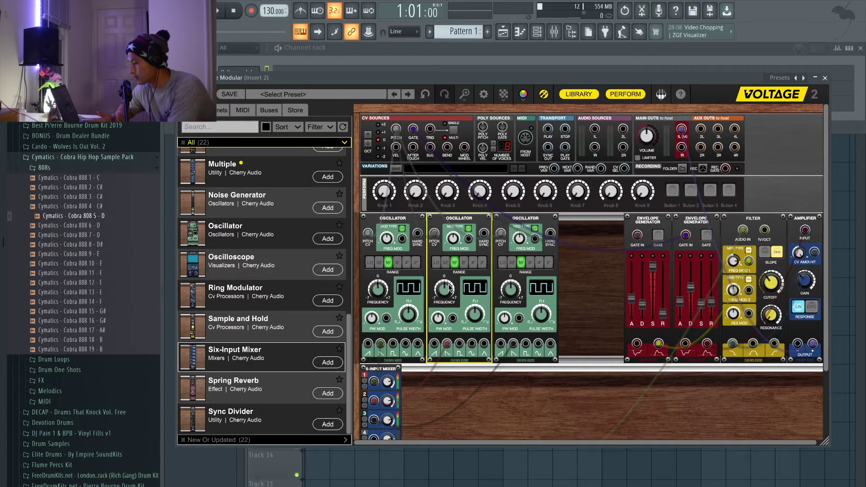
pyautogui.click(511, 293)
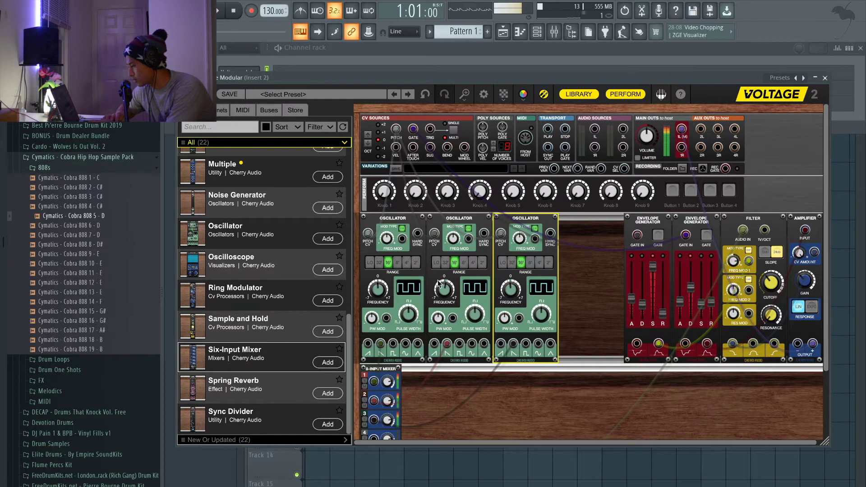
pyautogui.click(445, 296)
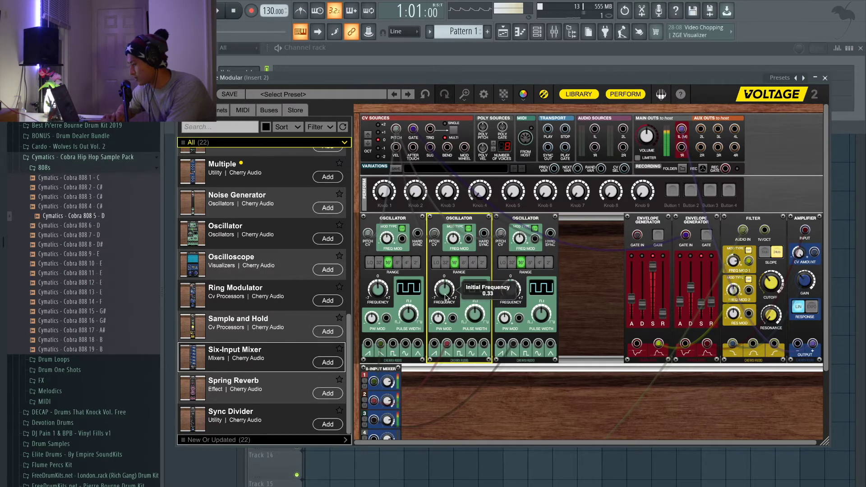
pyautogui.click(377, 291)
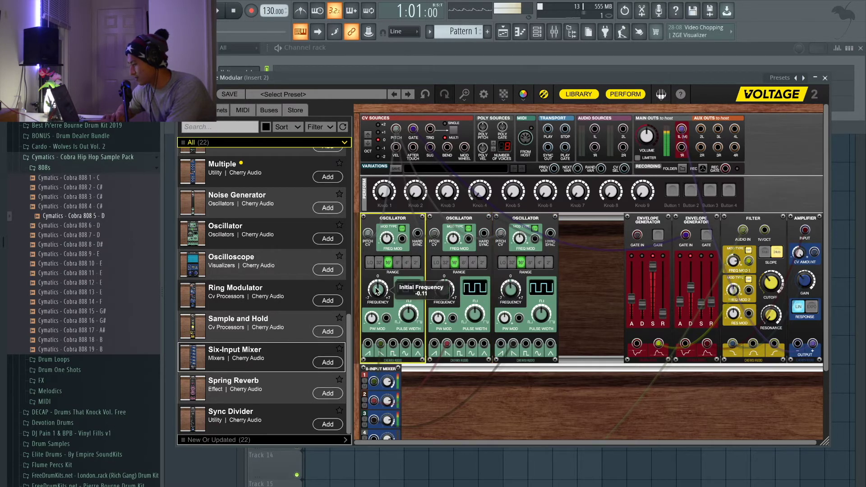
pyautogui.click(514, 295)
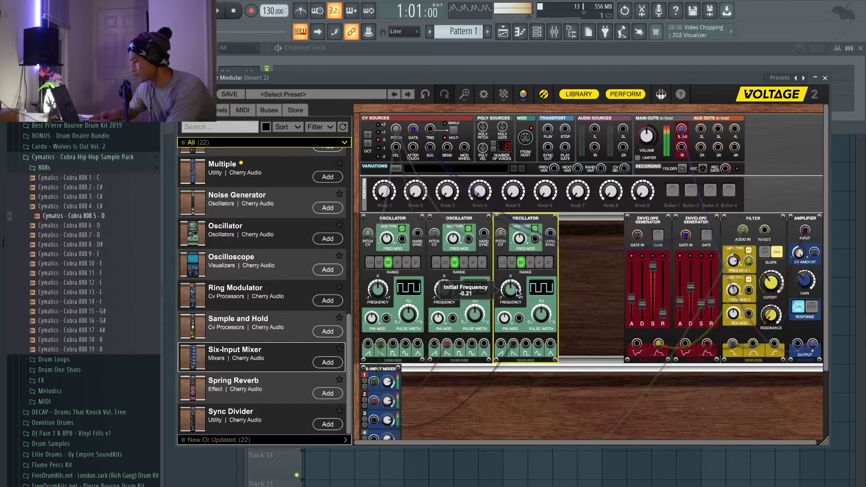
pyautogui.scroll(-2, 517, 293)
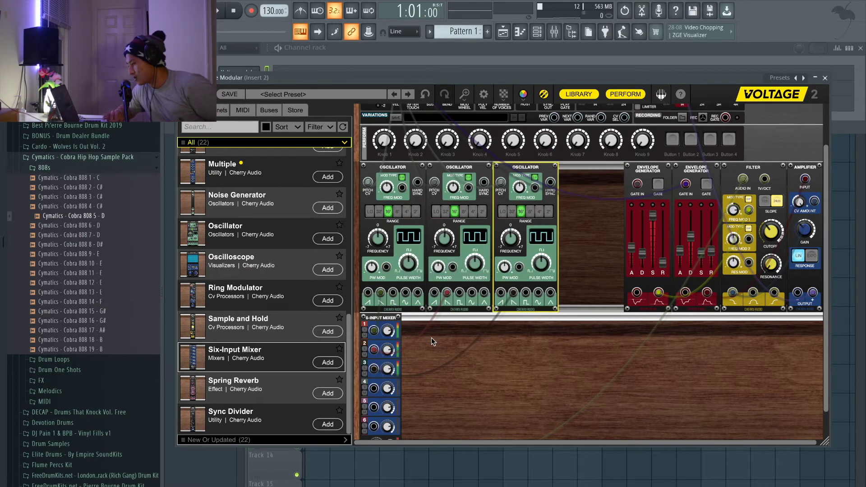
pyautogui.scroll(-3, 432, 337)
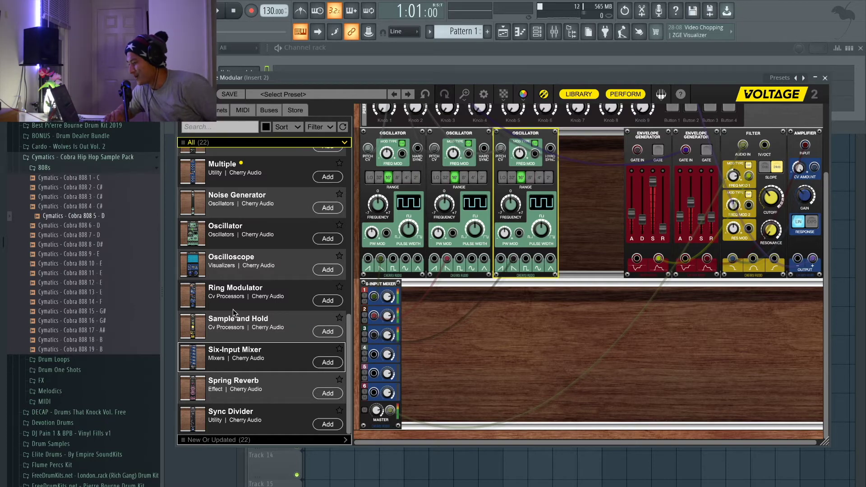
# Find Delay in the module library and drag it into the rack's lower row beside the Six-Input Mixer
pyautogui.scroll(5, 234, 312)
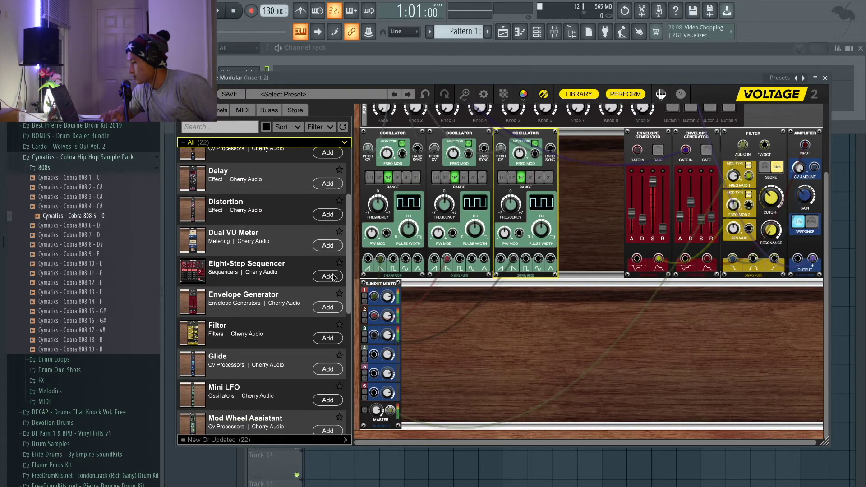
pyautogui.scroll(2, 559, 271)
pyautogui.scroll(-1, 560, 270)
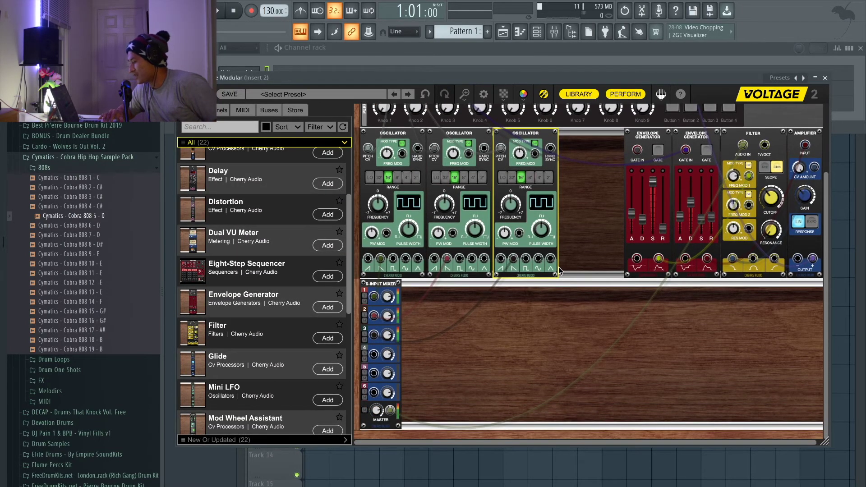
pyautogui.scroll(3, 197, 231)
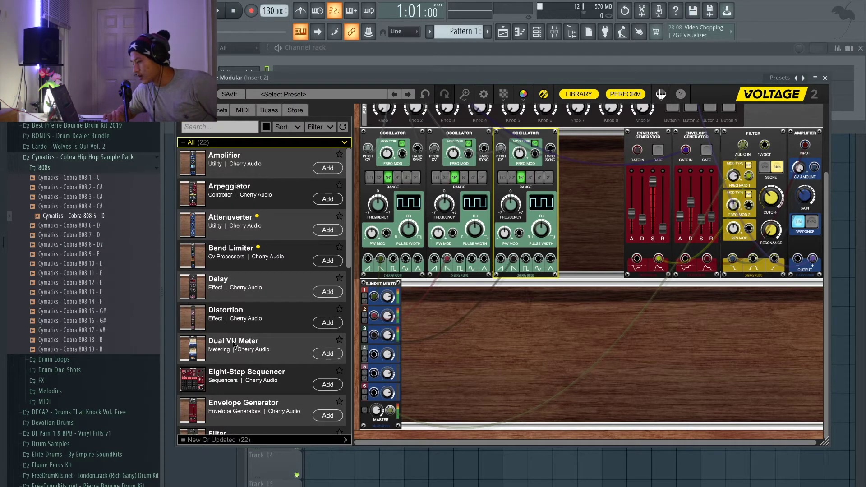
pyautogui.scroll(-5, 235, 385)
pyautogui.scroll(5, 234, 385)
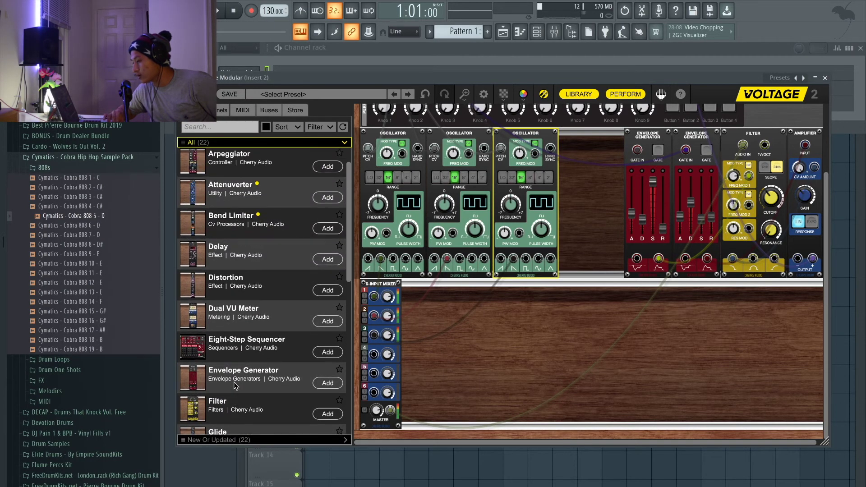
pyautogui.moveTo(217, 282); pyautogui.dragTo(586, 312)
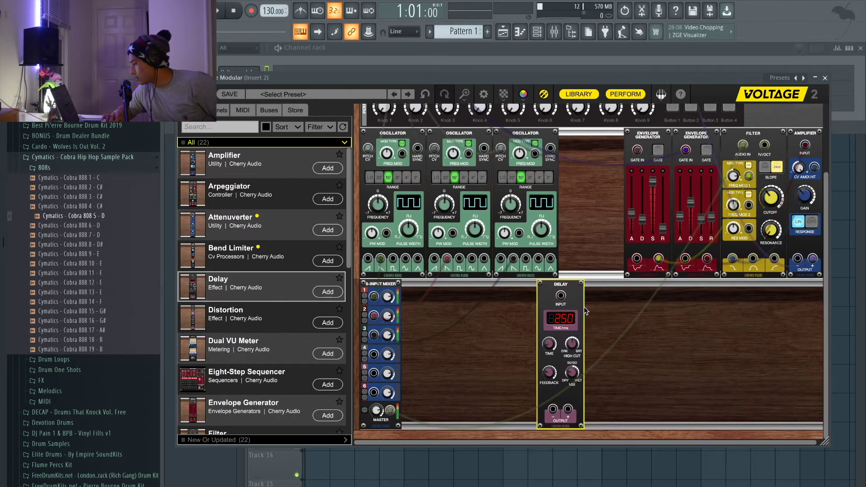
# Cable the filter output into the amplifier input and the amplifier output into the Delay input
pyautogui.moveTo(733, 259); pyautogui.dragTo(800, 149)
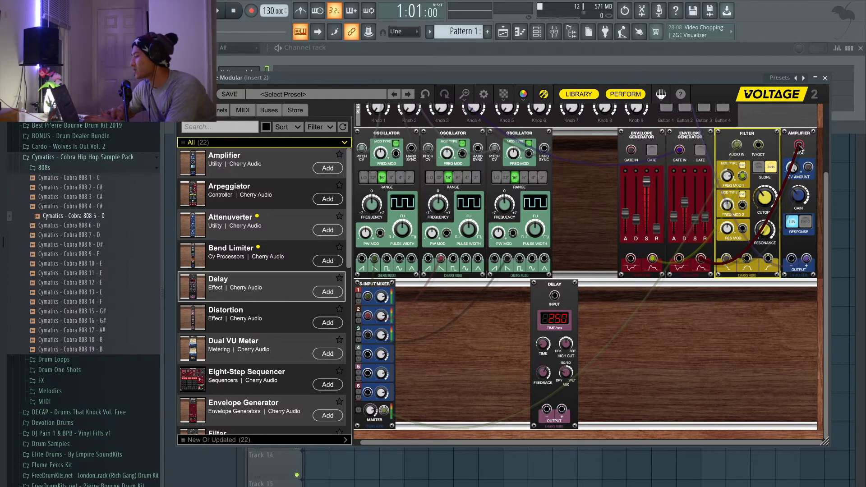
pyautogui.moveTo(800, 149); pyautogui.dragTo(800, 150)
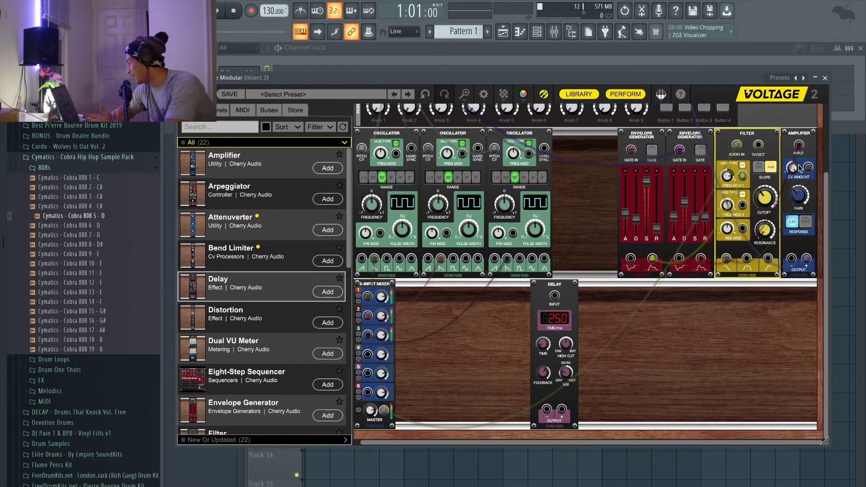
pyautogui.moveTo(807, 260); pyautogui.dragTo(695, 124)
pyautogui.scroll(2, 677, 120)
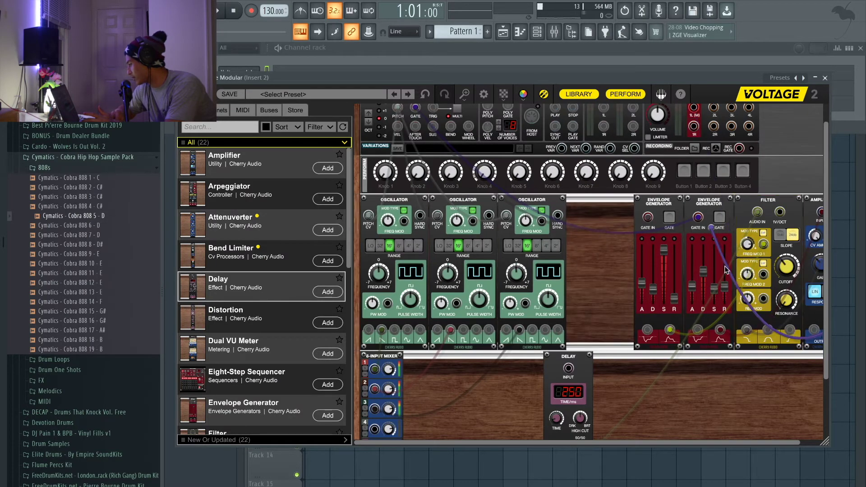
pyautogui.scroll(-1, 771, 392)
pyautogui.scroll(-2, 771, 392)
pyautogui.hscroll(1, 771, 391)
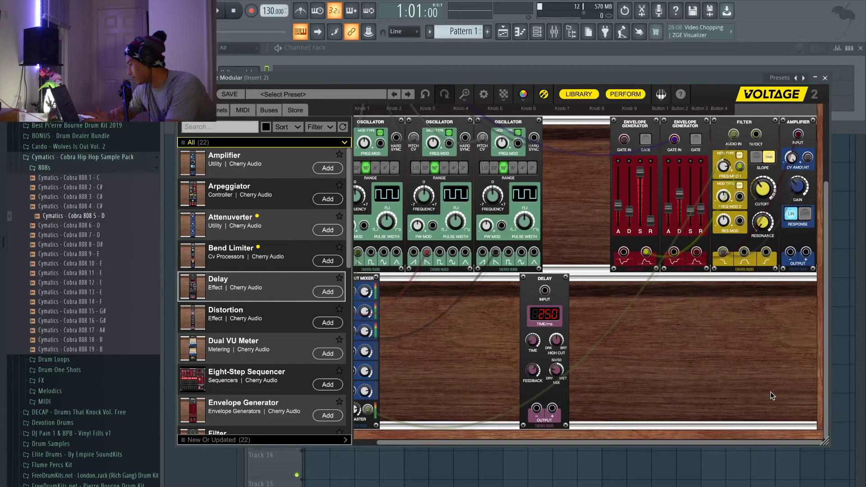
pyautogui.moveTo(808, 253); pyautogui.dragTo(544, 298)
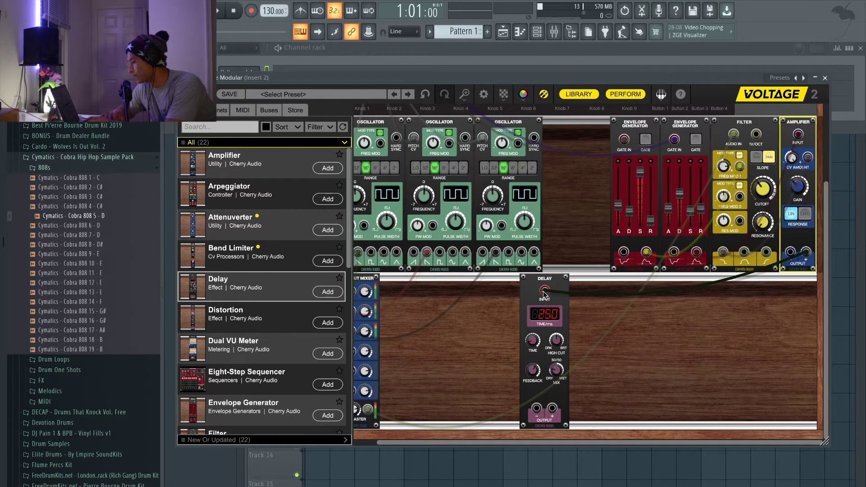
# Finish cabling the Delay into the patch and set its time to 250 ms
pyautogui.scroll(4, 595, 336)
pyautogui.hscroll(-1, 595, 336)
pyautogui.scroll(-4, 597, 340)
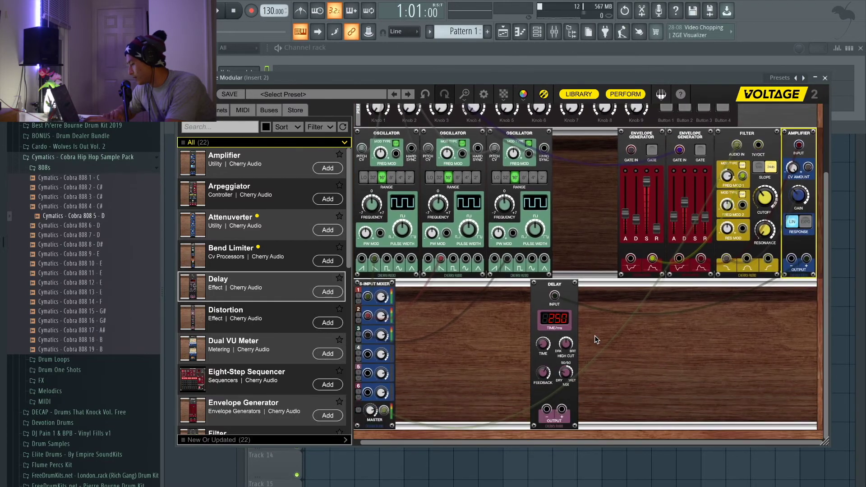
pyautogui.moveTo(561, 414); pyautogui.dragTo(675, 130)
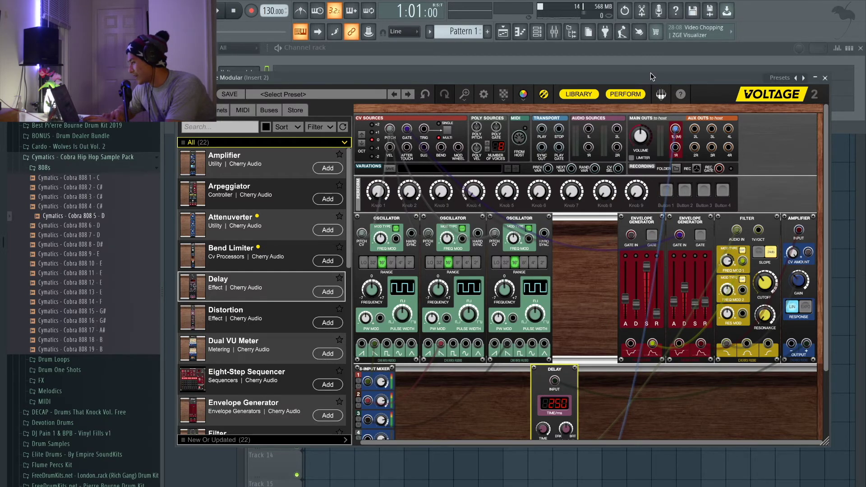
pyautogui.moveTo(651, 77); pyautogui.dragTo(654, 43)
pyautogui.scroll(-3, 701, 187)
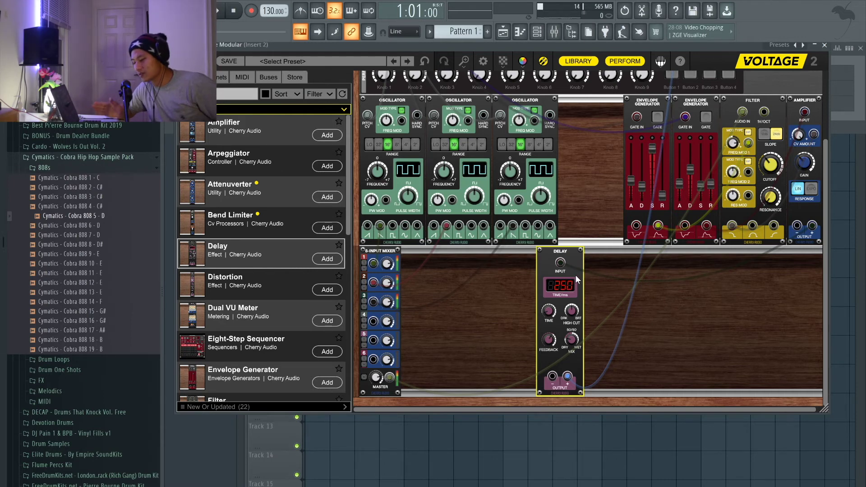
pyautogui.scroll(-3, 250, 280)
# Add a Spring Reverb module beside the Delay and cable its outputs to the Main Outs
pyautogui.scroll(3, 250, 280)
pyautogui.scroll(-12, 250, 280)
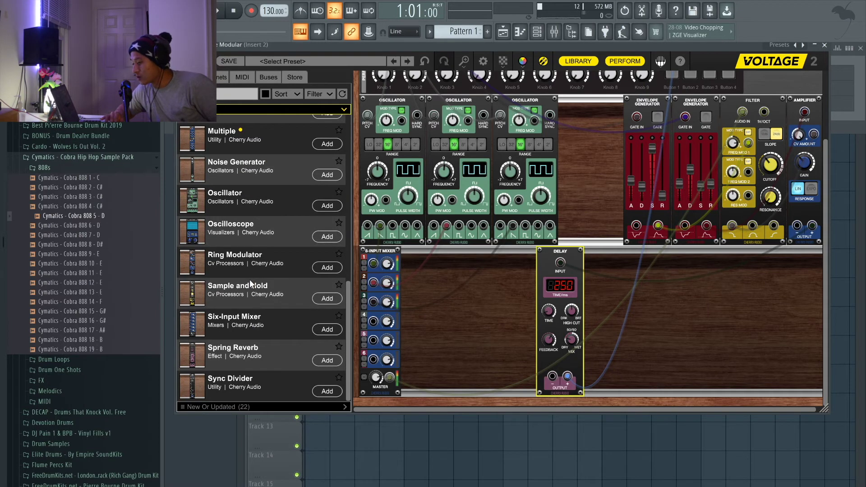
pyautogui.moveTo(214, 364); pyautogui.dragTo(659, 270)
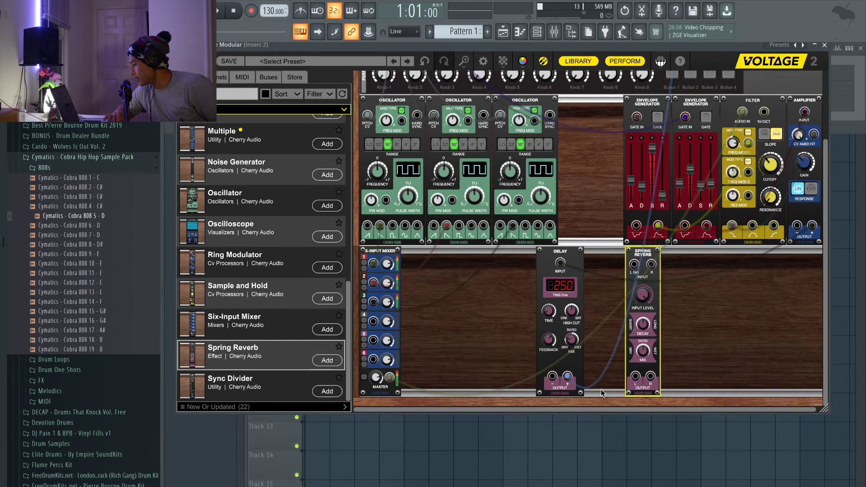
pyautogui.moveTo(635, 376); pyautogui.dragTo(634, 349)
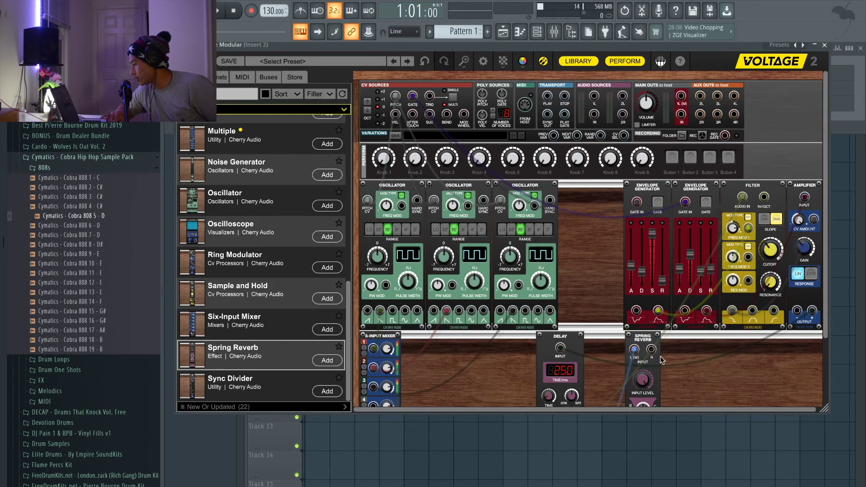
pyautogui.scroll(-1, 687, 362)
pyautogui.scroll(-1, 686, 361)
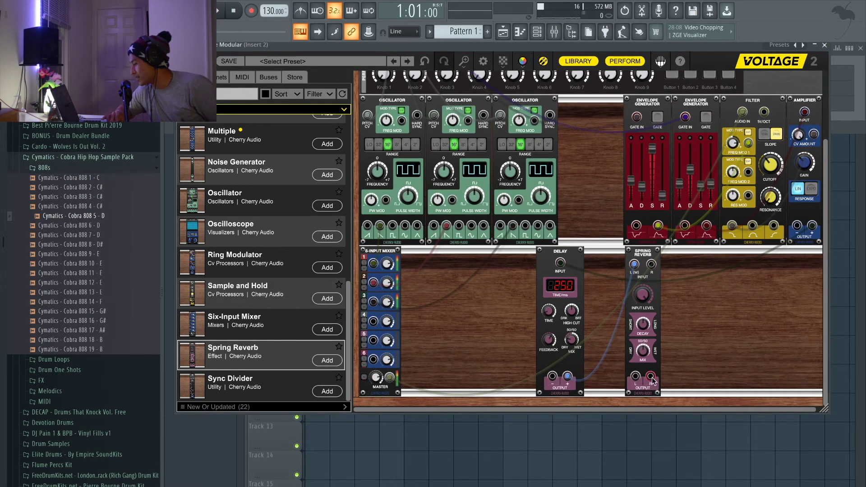
pyautogui.moveTo(651, 377); pyautogui.dragTo(681, 96)
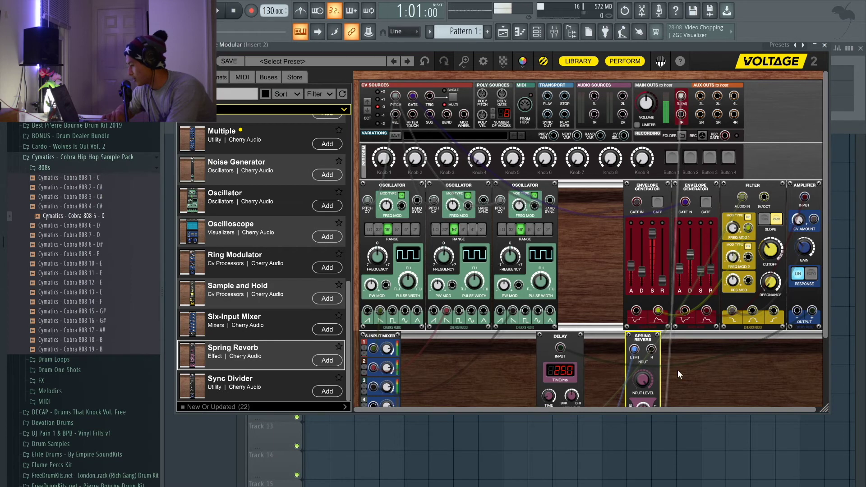
# Turn the Spring Reverb MIX knob to 44/56 wet/dry and show the piano roll
pyautogui.scroll(-1, 679, 374)
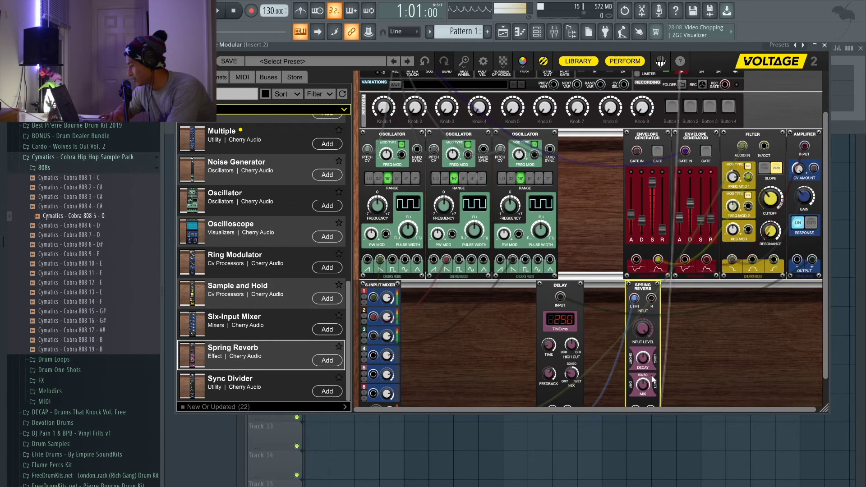
pyautogui.scroll(-1, 653, 378)
pyautogui.moveTo(646, 370)
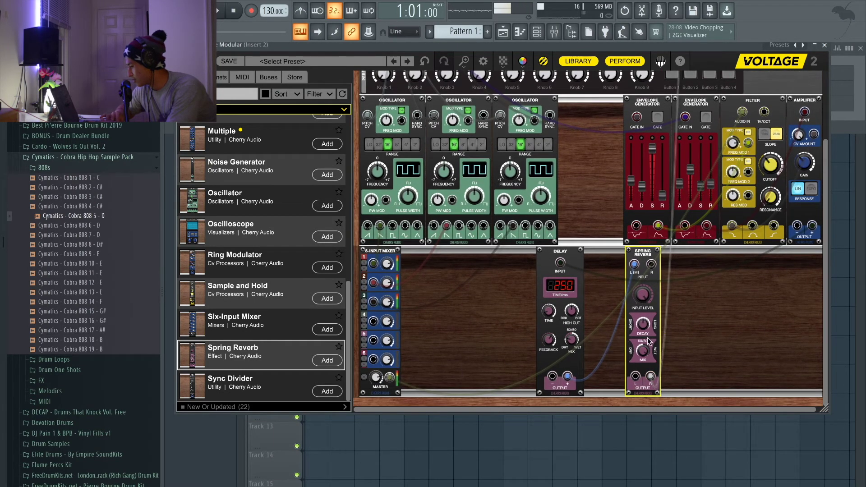
pyautogui.moveTo(646, 370); pyautogui.dragTo(645, 392)
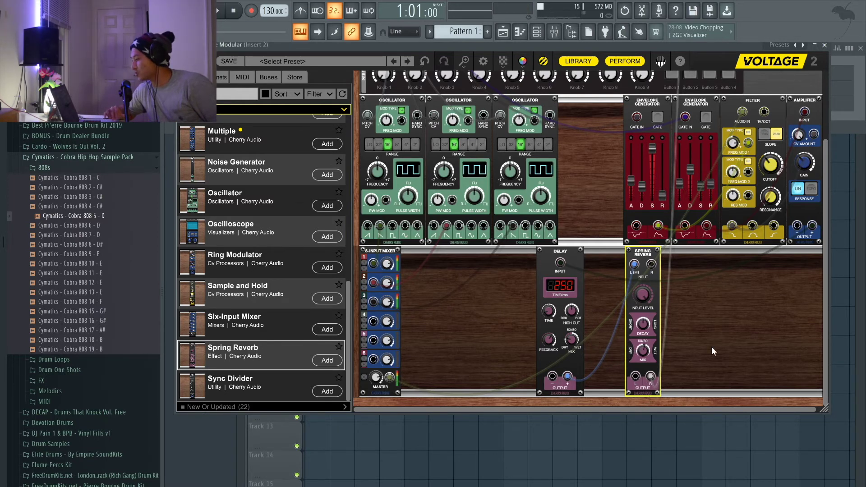
pyautogui.click(504, 31)
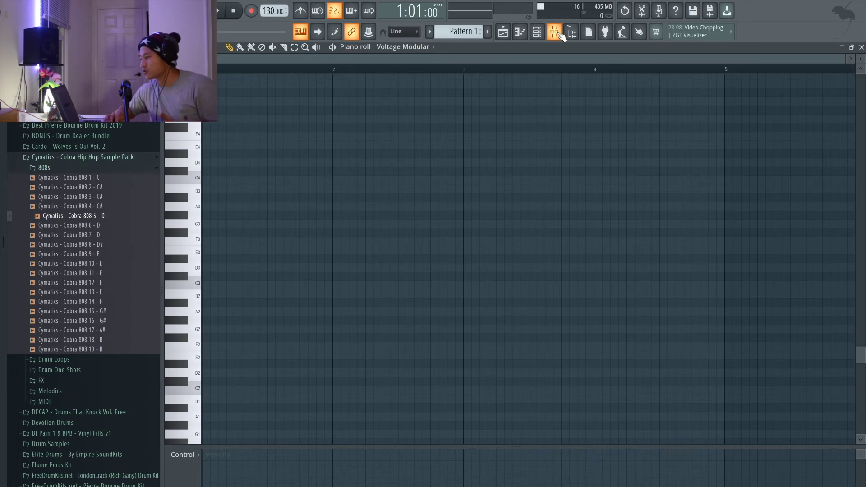
# Check the mixer, then close the Mixer and Channel rack, leaving the empty Pattern 1 Playlist in front
pyautogui.click(556, 32)
pyautogui.click(503, 33)
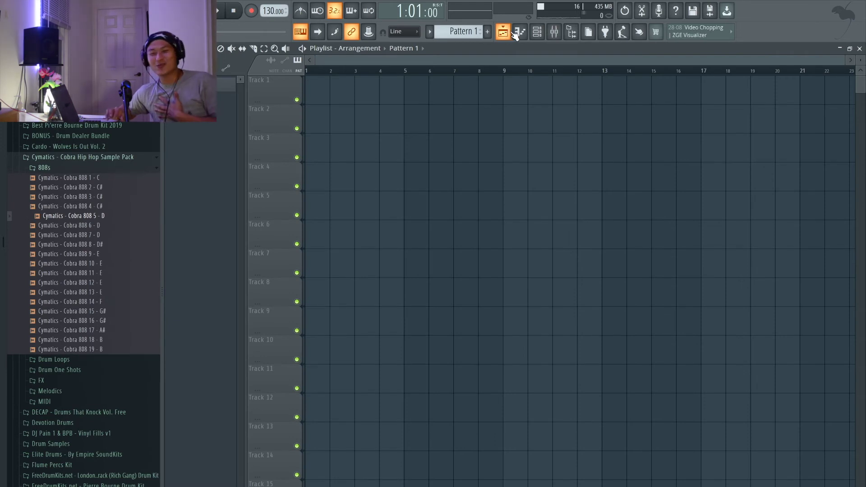
pyautogui.click(555, 32)
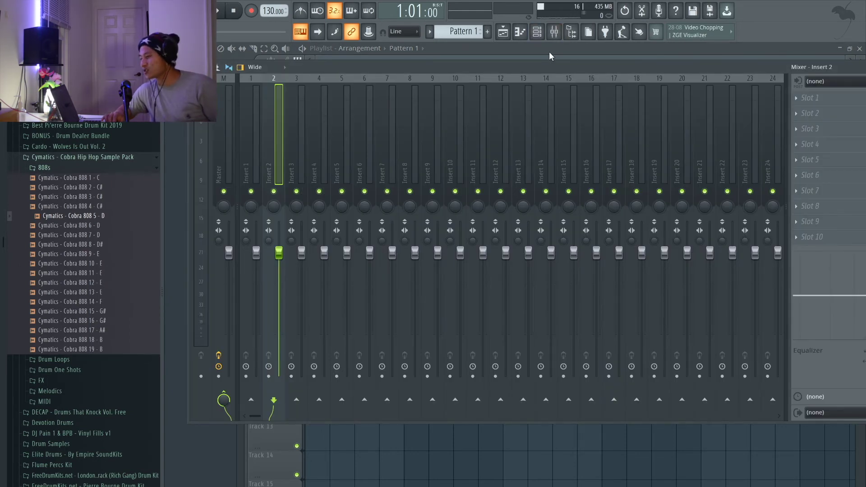
pyautogui.click(504, 35)
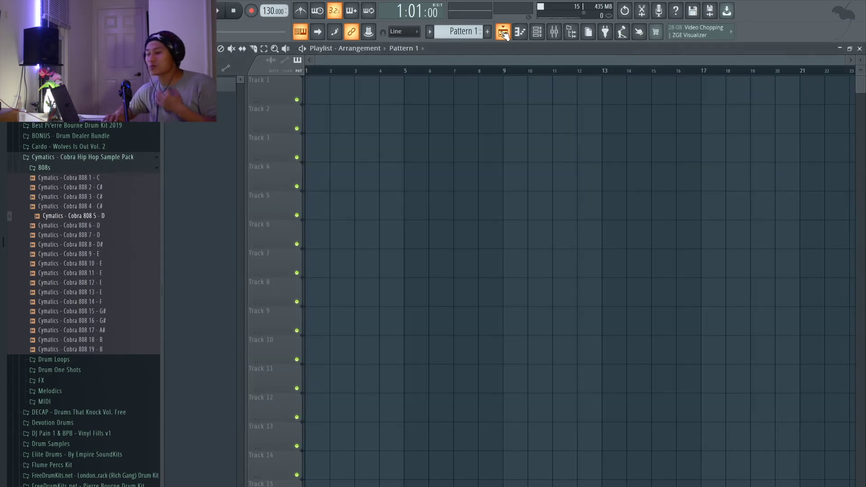
pyautogui.click(537, 34)
pyautogui.click(538, 36)
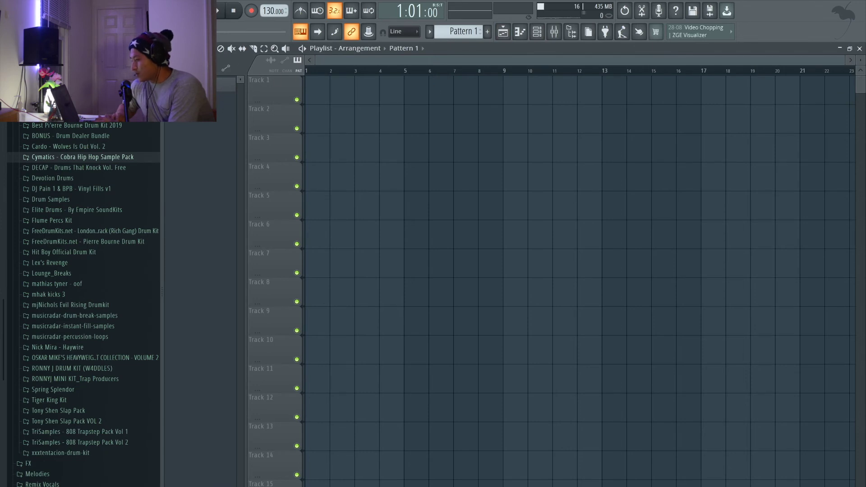
# Place a Pattern 1 clip at bar 1 of Track 1 and extend it along the track
pyautogui.click(315, 92)
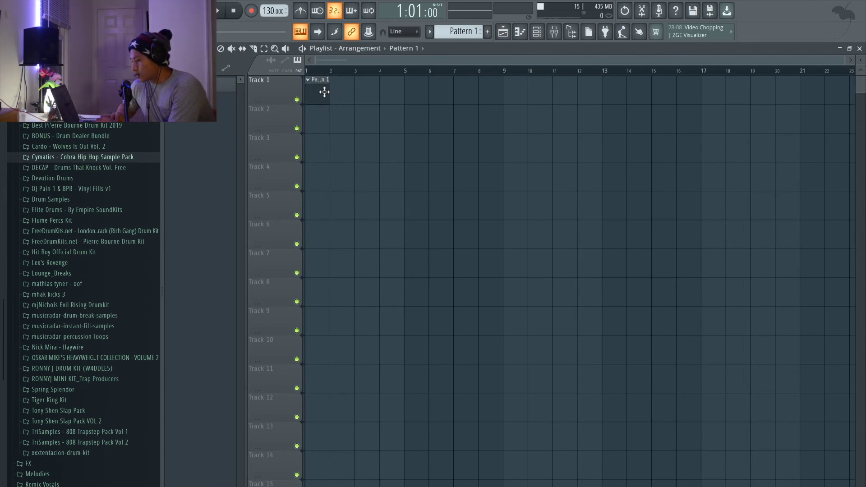
pyautogui.moveTo(327, 95); pyautogui.dragTo(493, 109)
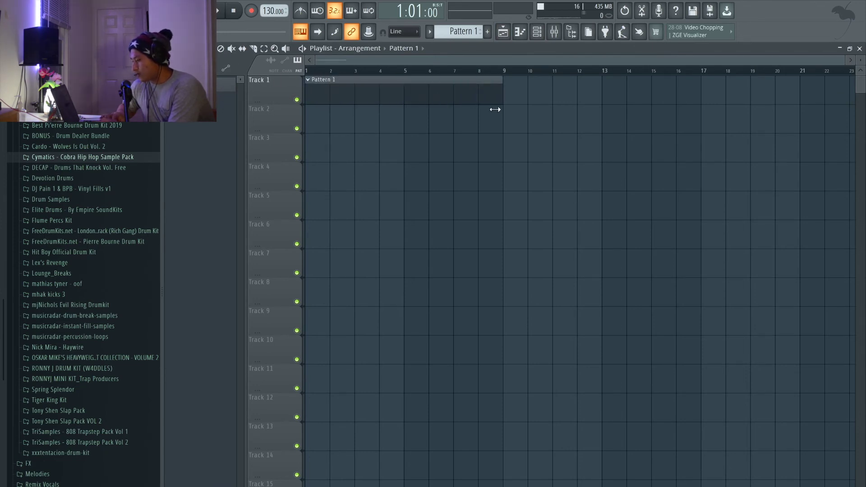
pyautogui.scroll(1, 81, 166)
pyautogui.scroll(5, 82, 167)
pyautogui.scroll(-8, 65, 332)
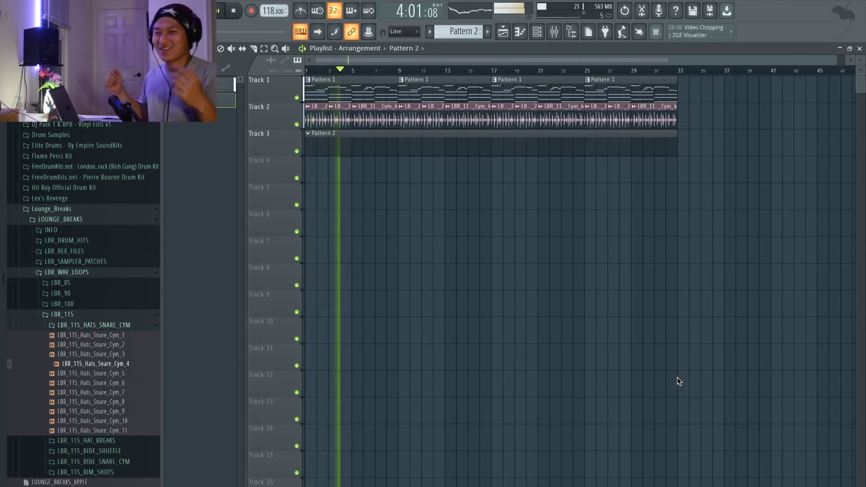
# Stop playback and start recording the Pattern 2 melody with a count-in over the drum loops
pyautogui.press('space')
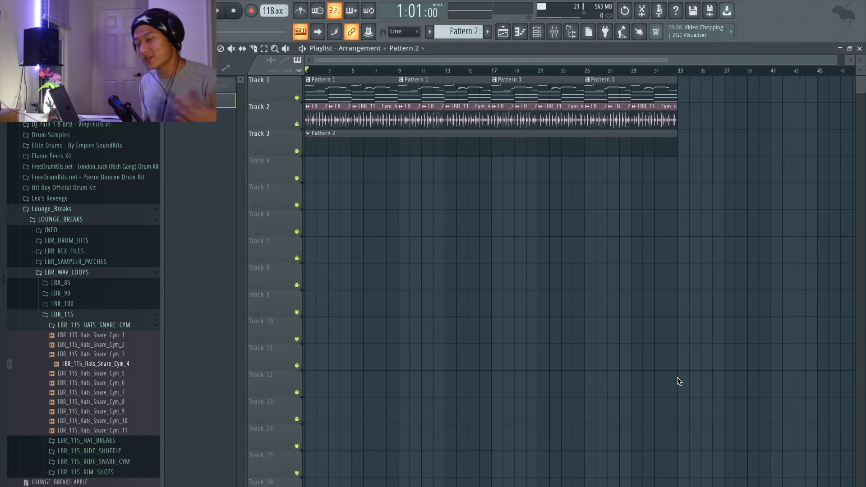
pyautogui.press('space')
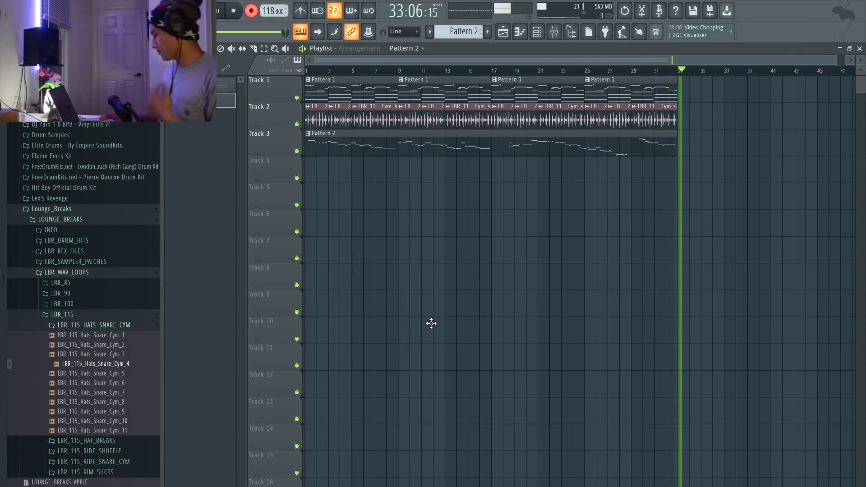
# Stop recording, play back from bar 9 with the mixer open, then view the melody in the piano roll
pyautogui.press('space')
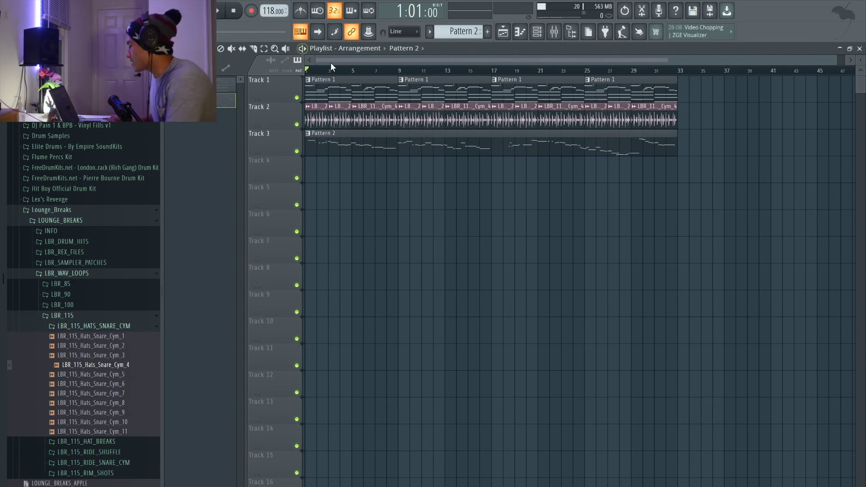
pyautogui.click(400, 70)
pyautogui.press('space')
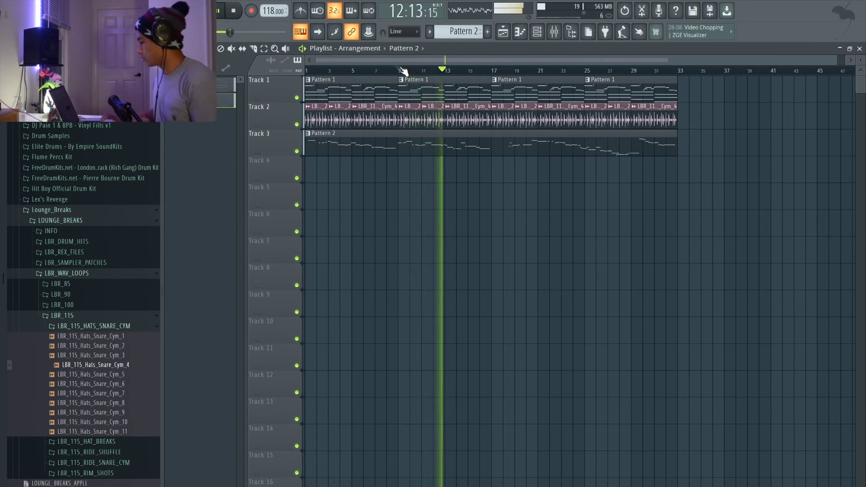
pyautogui.click(554, 32)
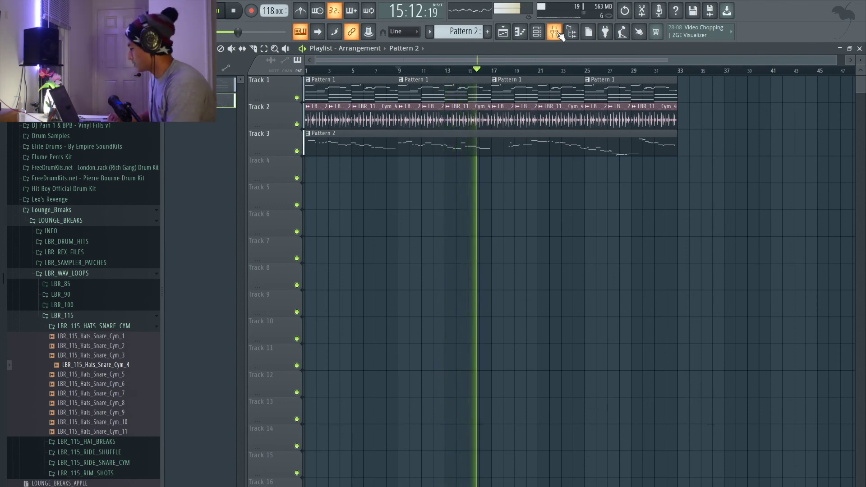
pyautogui.click(556, 34)
pyautogui.press('space')
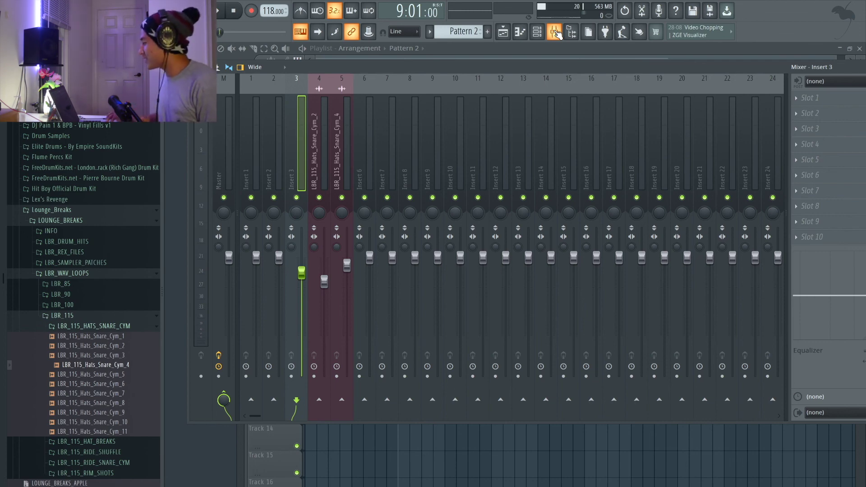
pyautogui.click(556, 35)
pyautogui.click(520, 32)
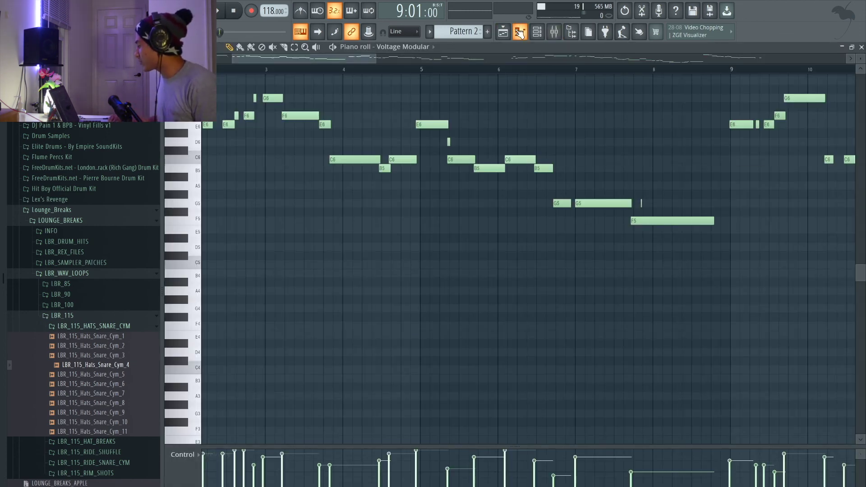